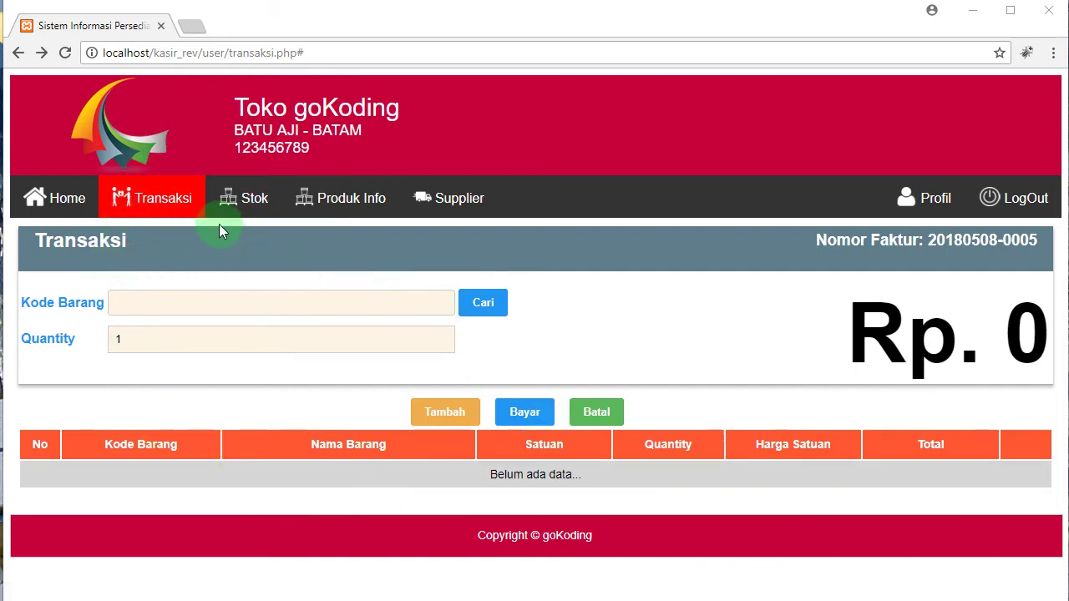
# Step: Open Stok Masuk and scroll through the incoming records by DO number, item and quantity
pyautogui.moveTo(246, 203)
pyautogui.click(293, 327)
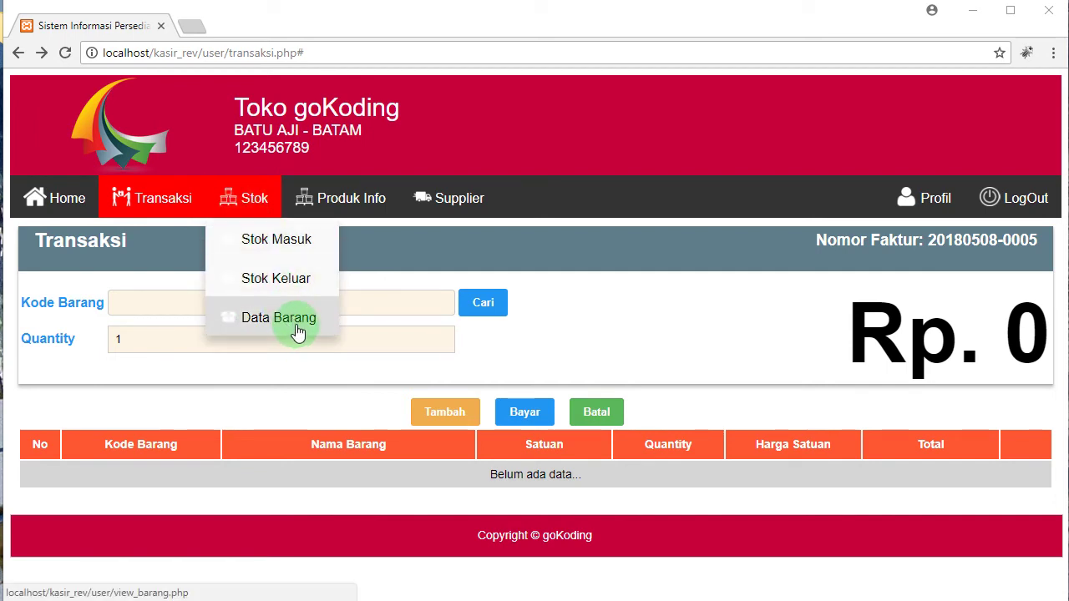
pyautogui.click(298, 242)
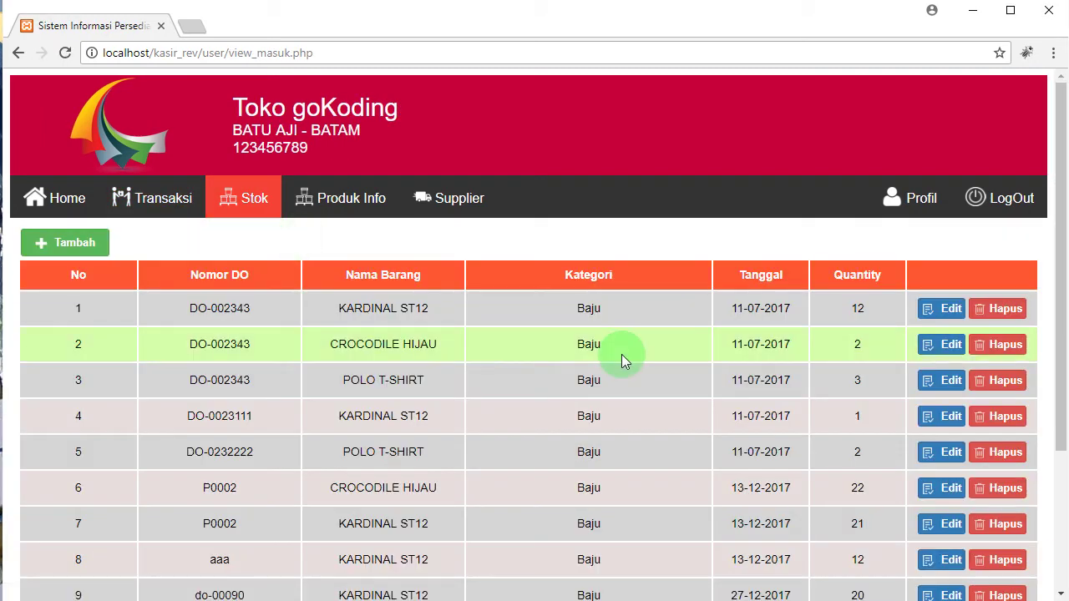
pyautogui.scroll(-1, 628, 319)
pyautogui.scroll(-1, 627, 320)
pyautogui.scroll(2, 628, 320)
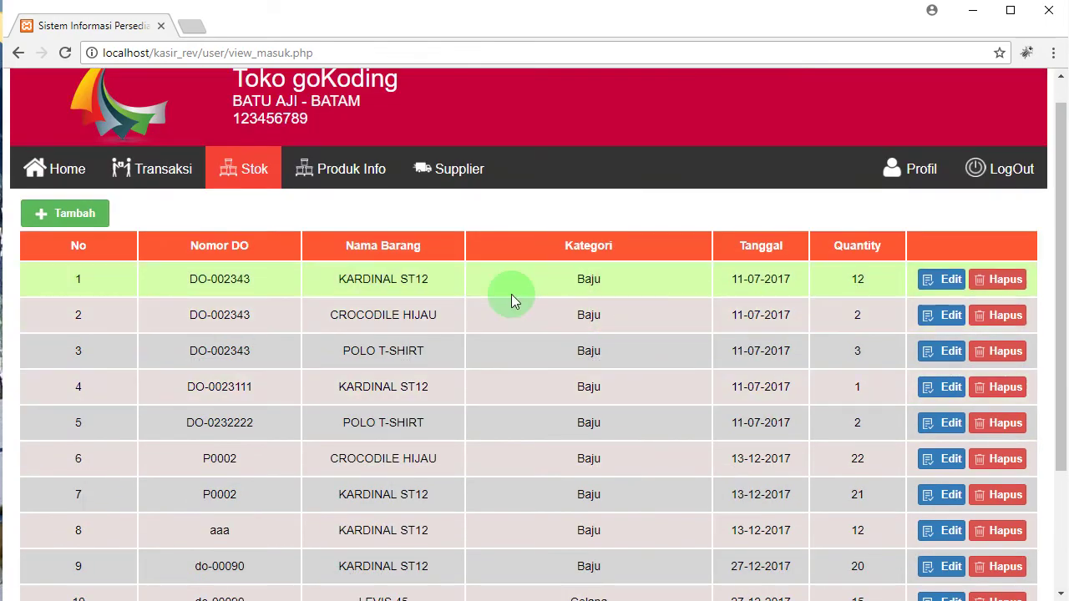
pyautogui.scroll(-1, 511, 301)
pyautogui.scroll(1, 511, 293)
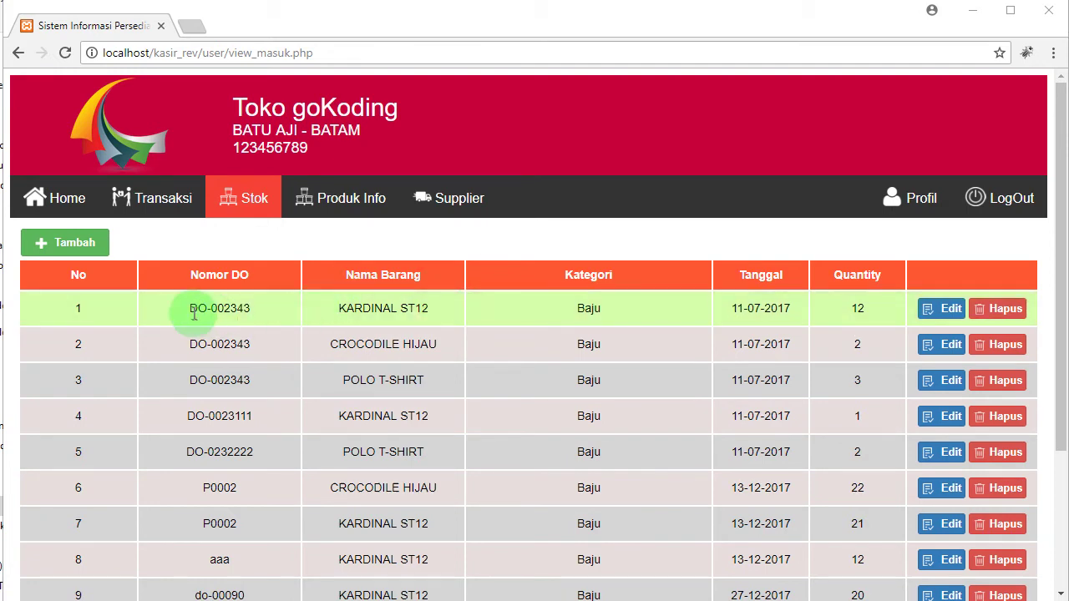
# Step: Stage a KARDINAL ST12 line, quantity 20, under DO-01-2018, then zoom the page out twice
pyautogui.click(75, 242)
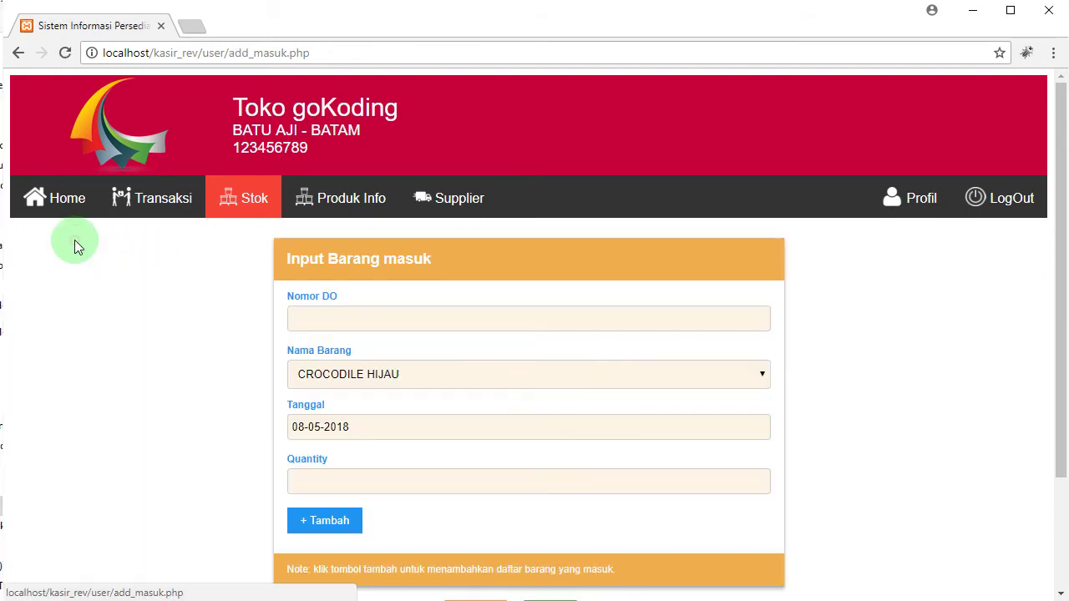
pyautogui.click(362, 324)
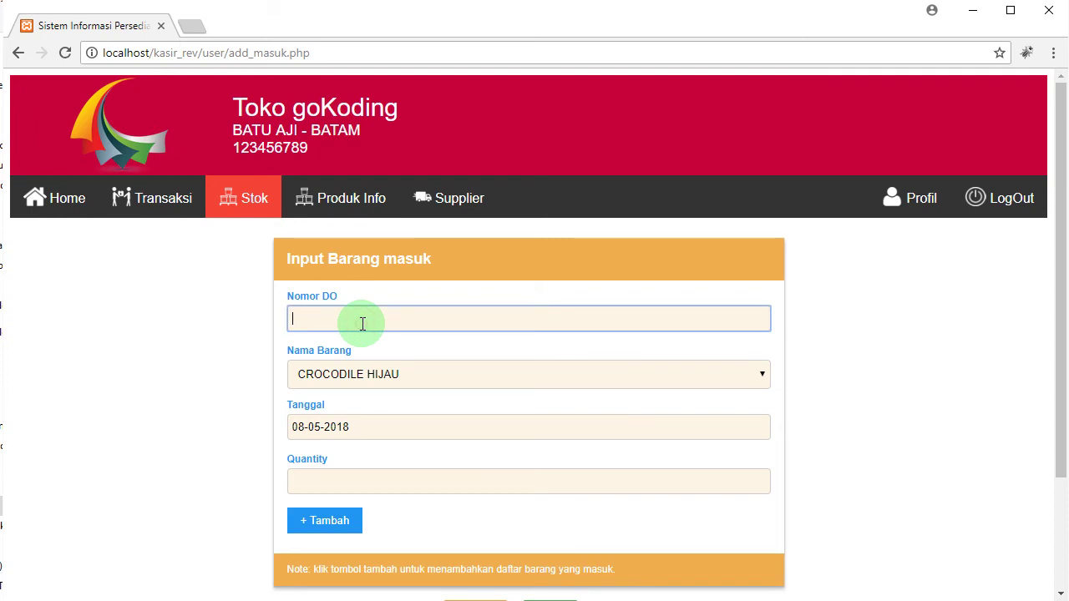
pyautogui.write('DO-01-2018')
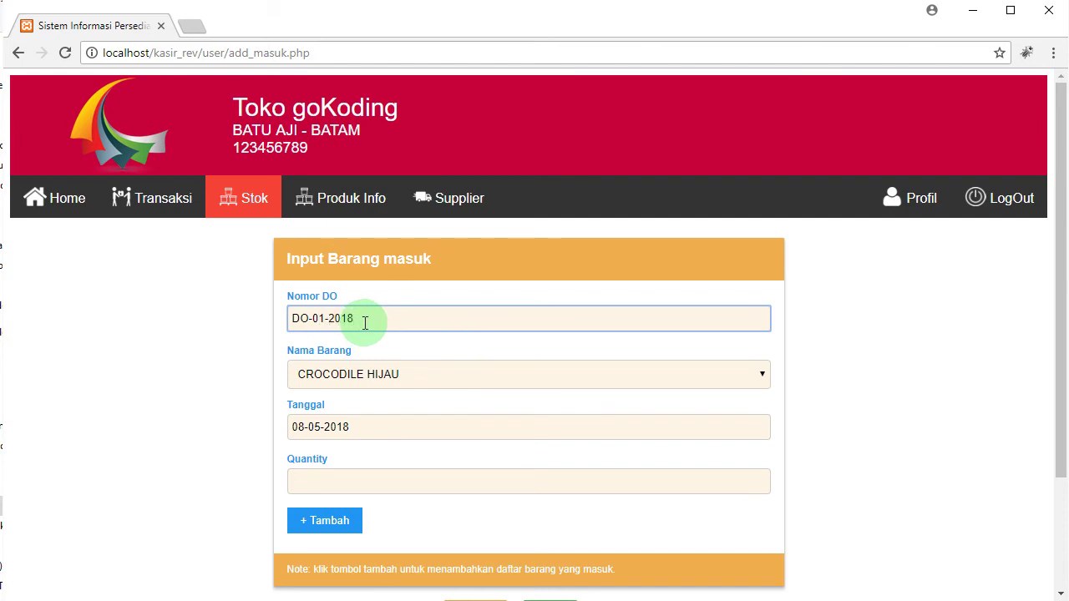
pyautogui.click(436, 376)
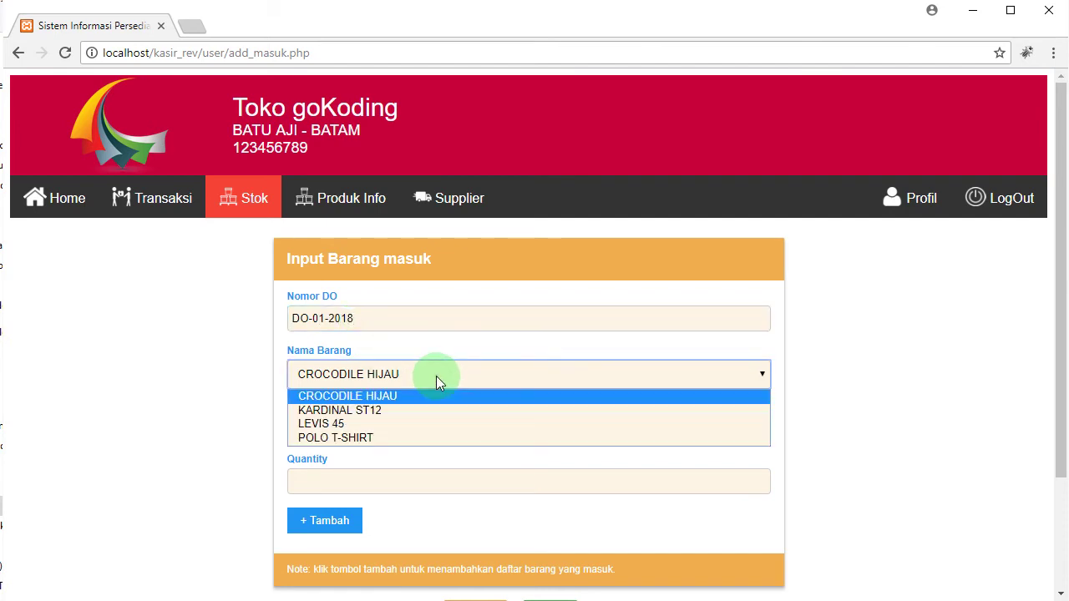
pyautogui.click(406, 410)
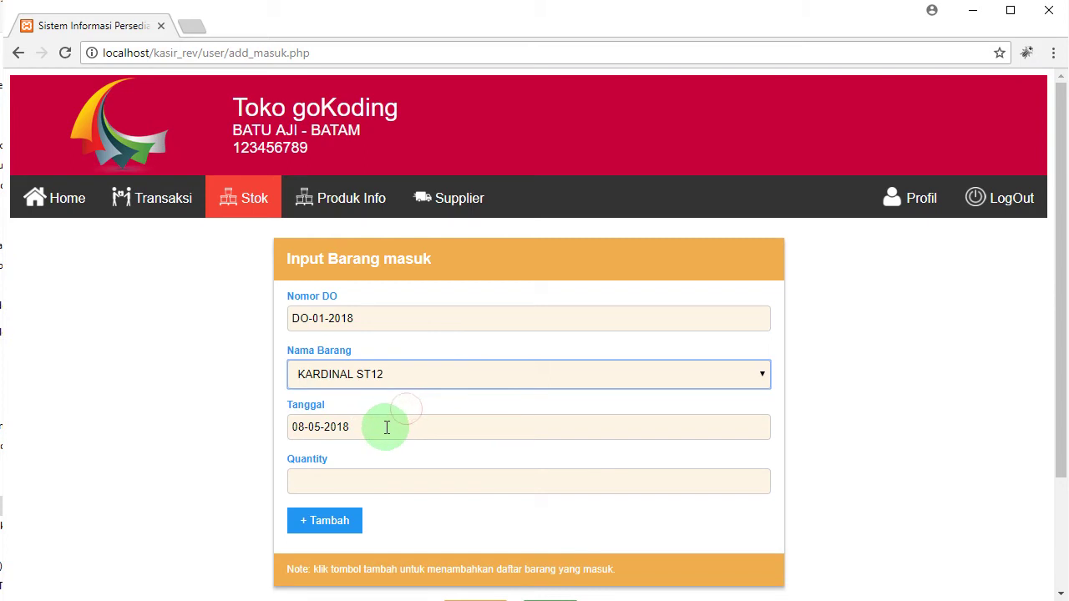
pyautogui.click(378, 484)
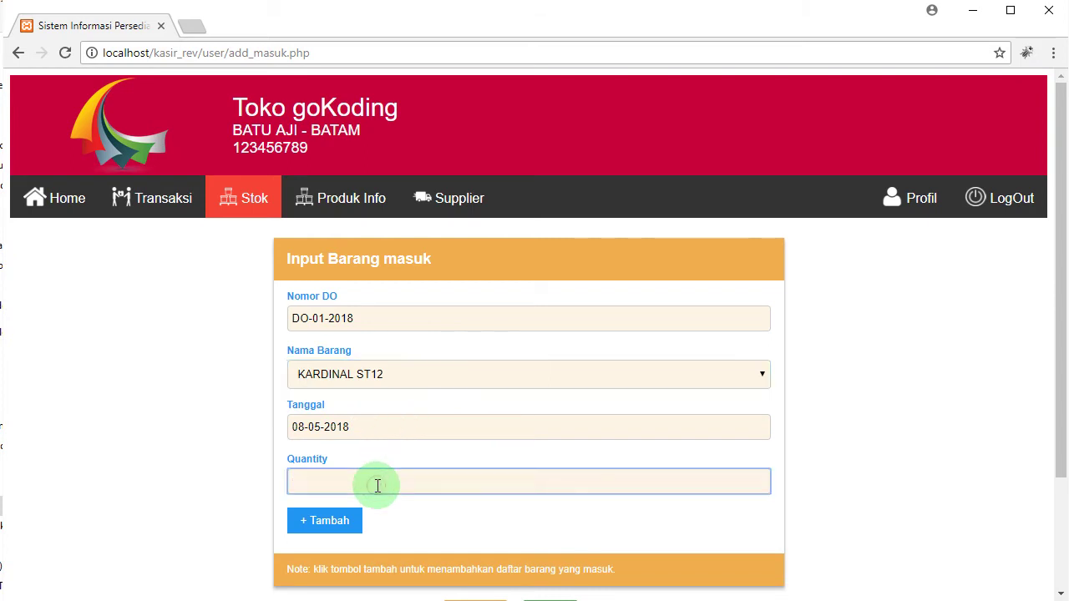
pyautogui.write('2')
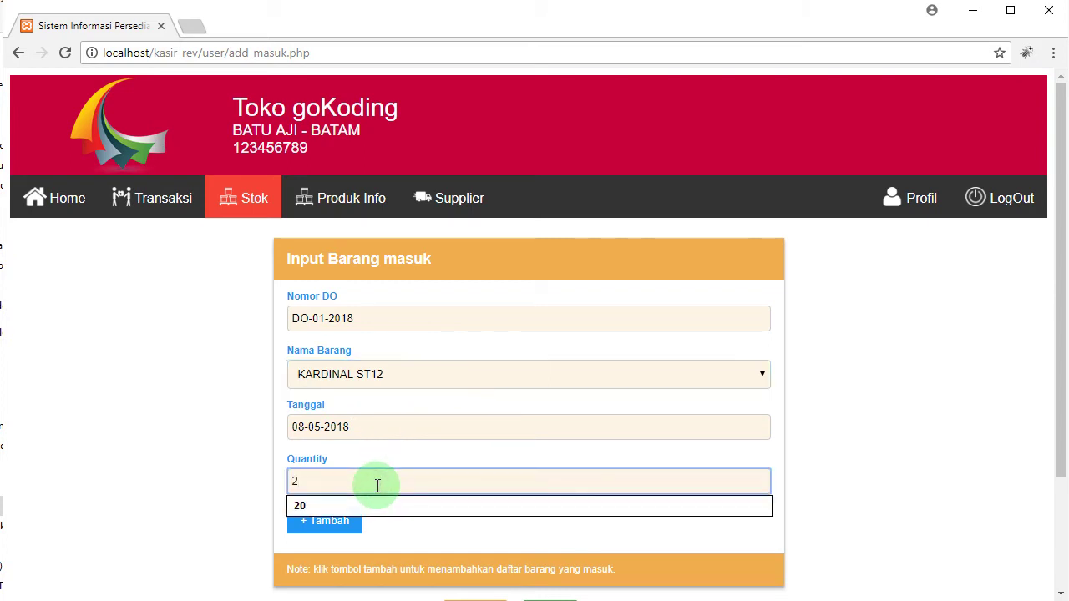
pyautogui.write('0')
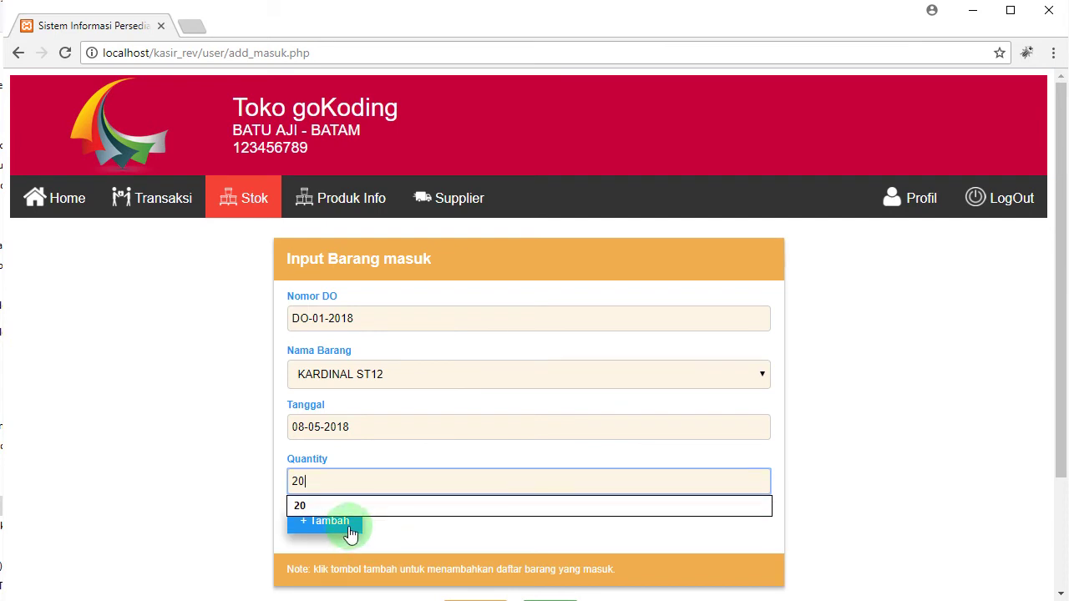
pyautogui.click(349, 531)
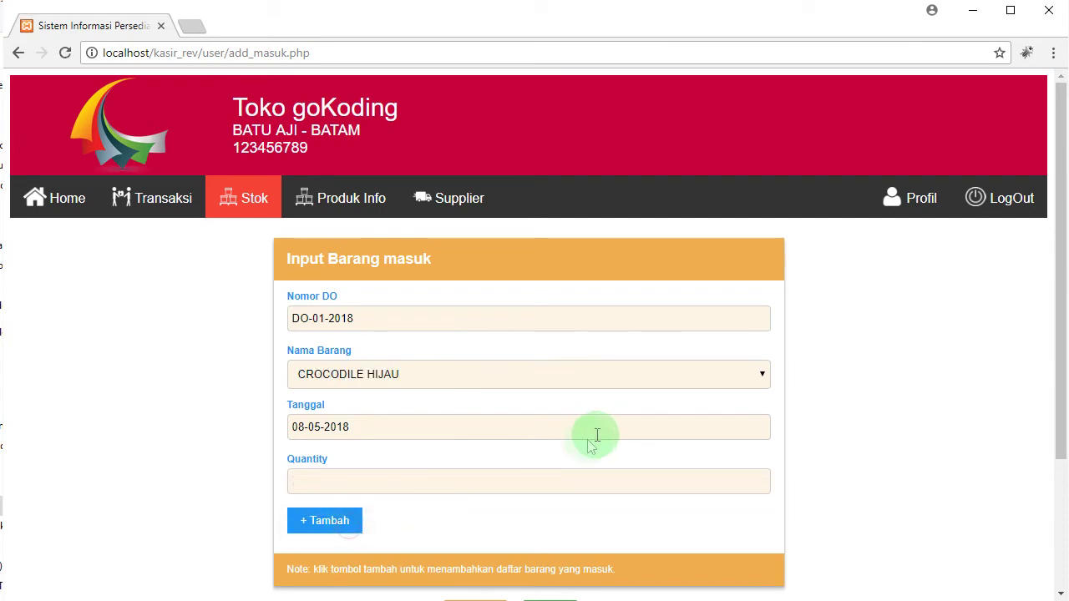
pyautogui.hotkey('ctrl', '-')
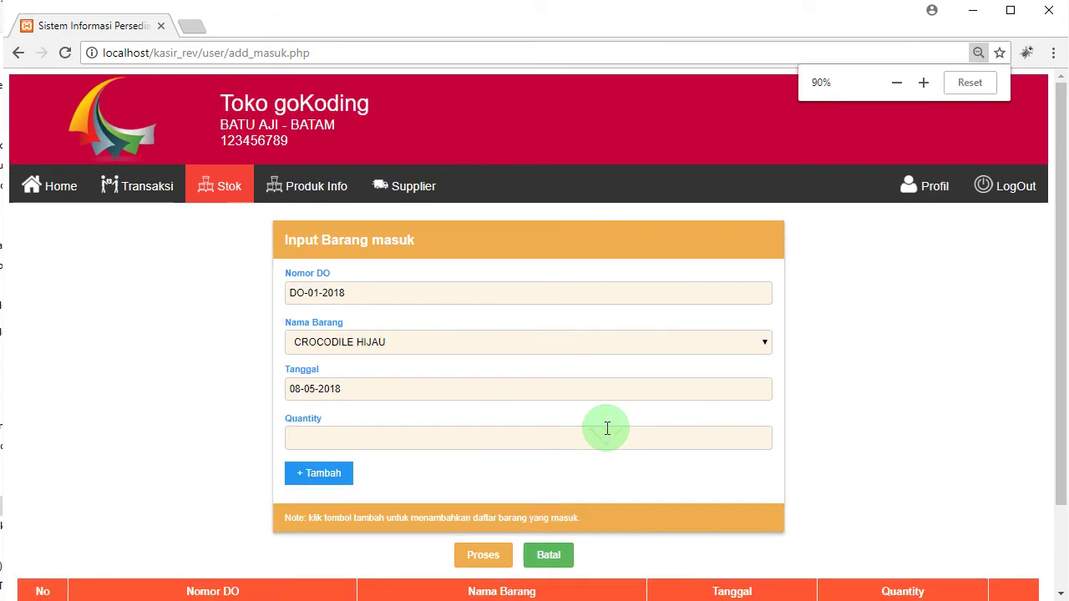
pyautogui.hotkey('ctrl', '-')
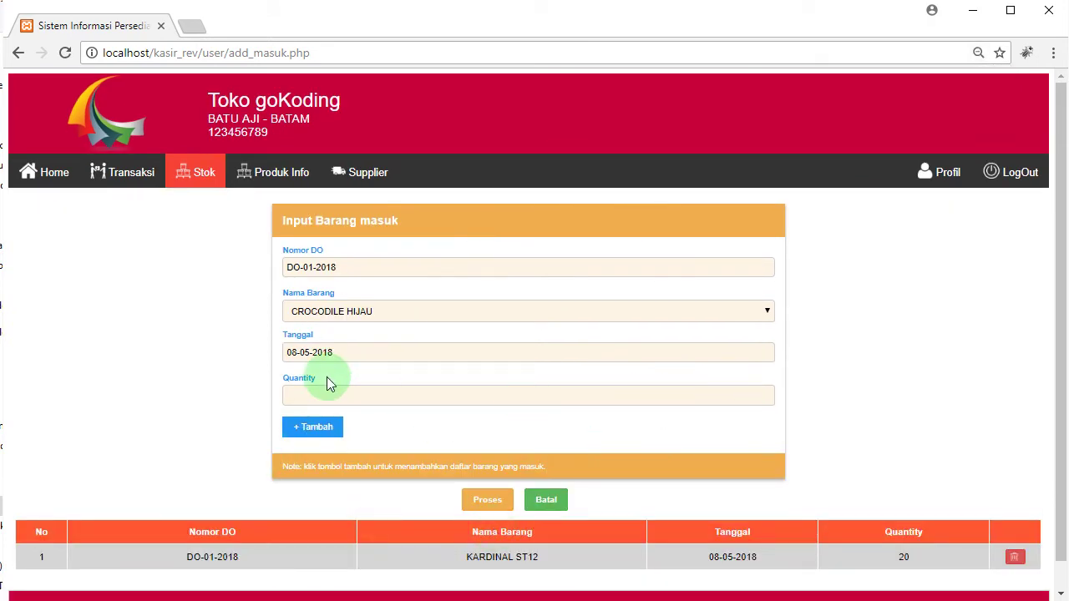
# Step: Add a LEVIS 45 line with quantity 30 to the incoming list
pyautogui.click(403, 312)
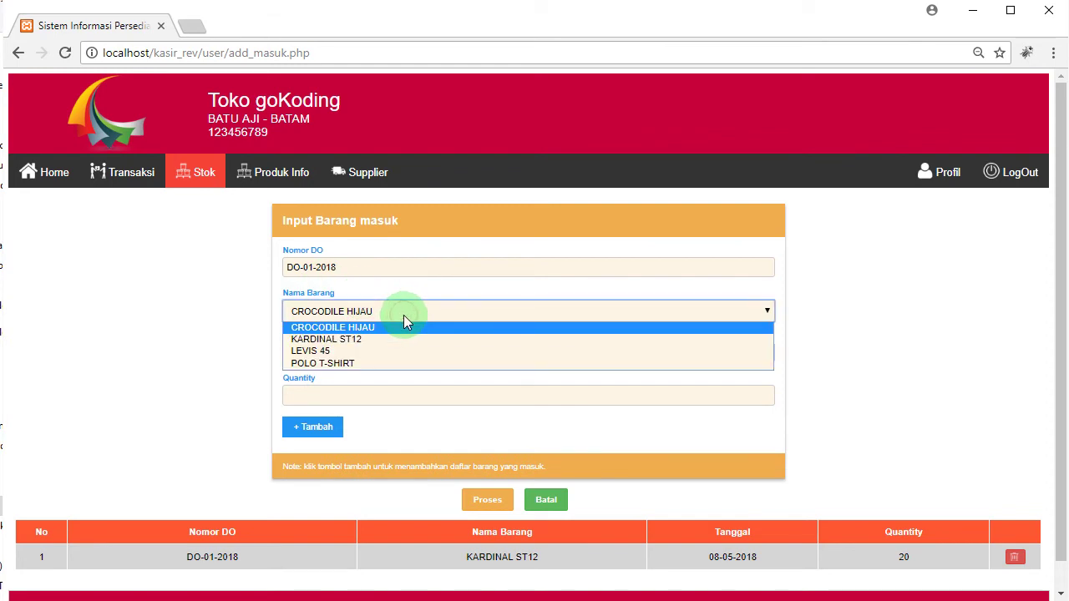
pyautogui.click(373, 351)
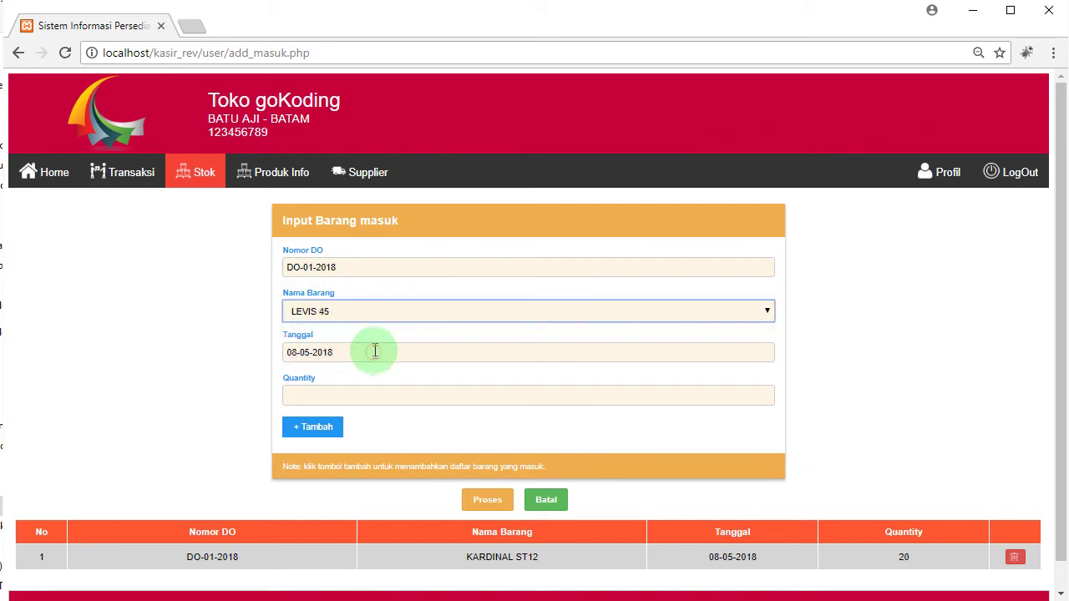
pyautogui.click(407, 311)
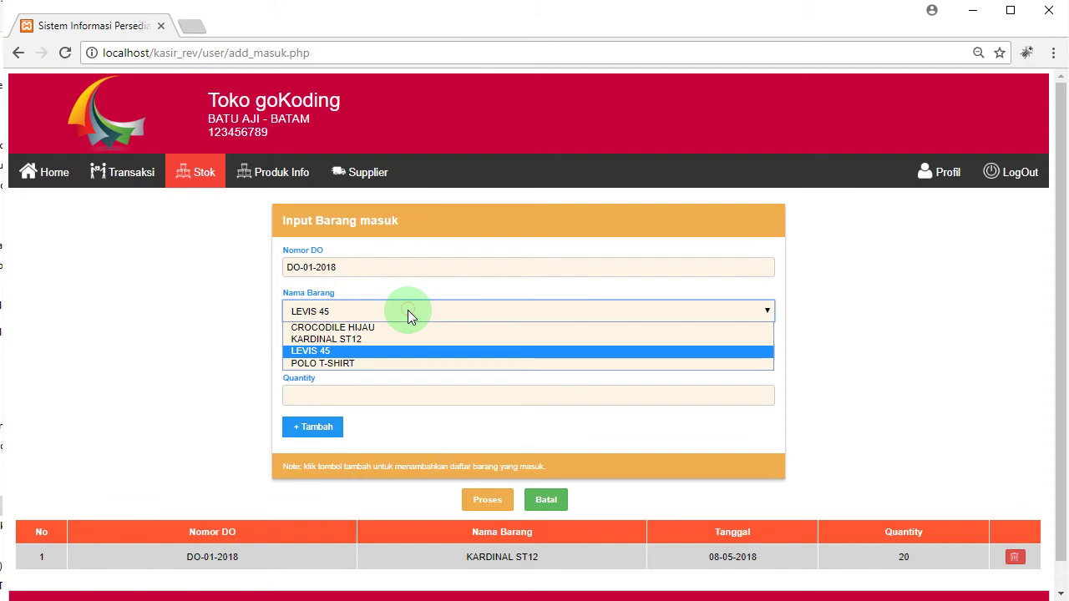
pyautogui.click(387, 348)
pyautogui.click(333, 388)
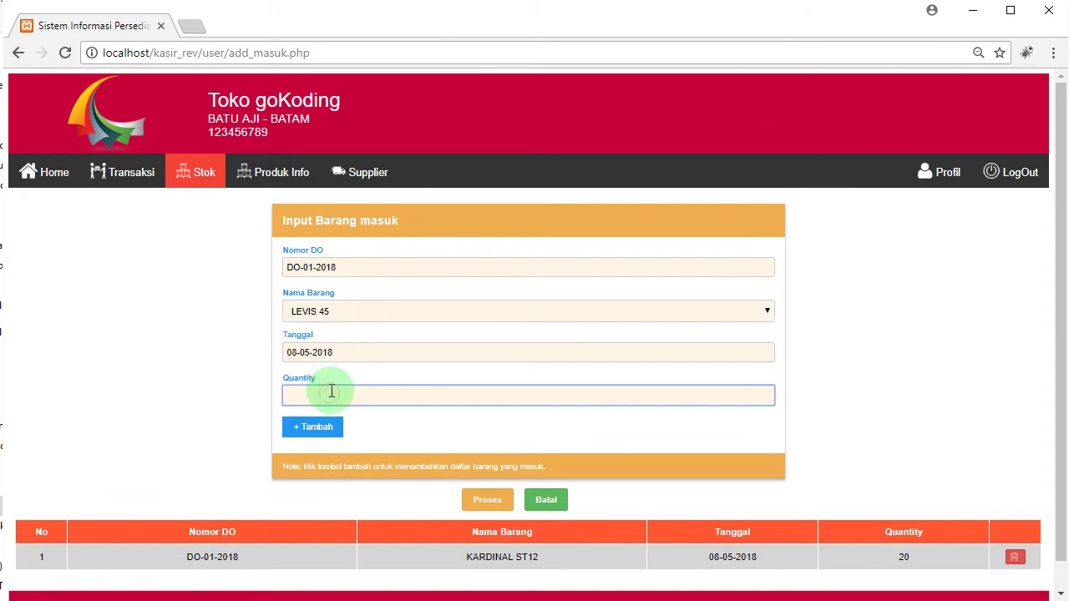
pyautogui.write('30')
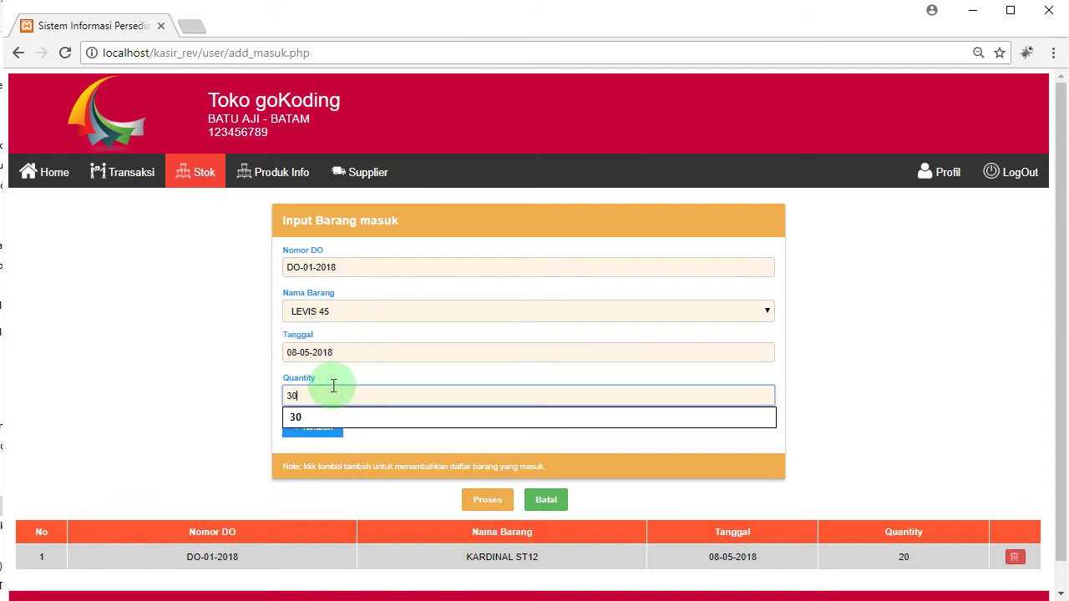
pyautogui.click(328, 432)
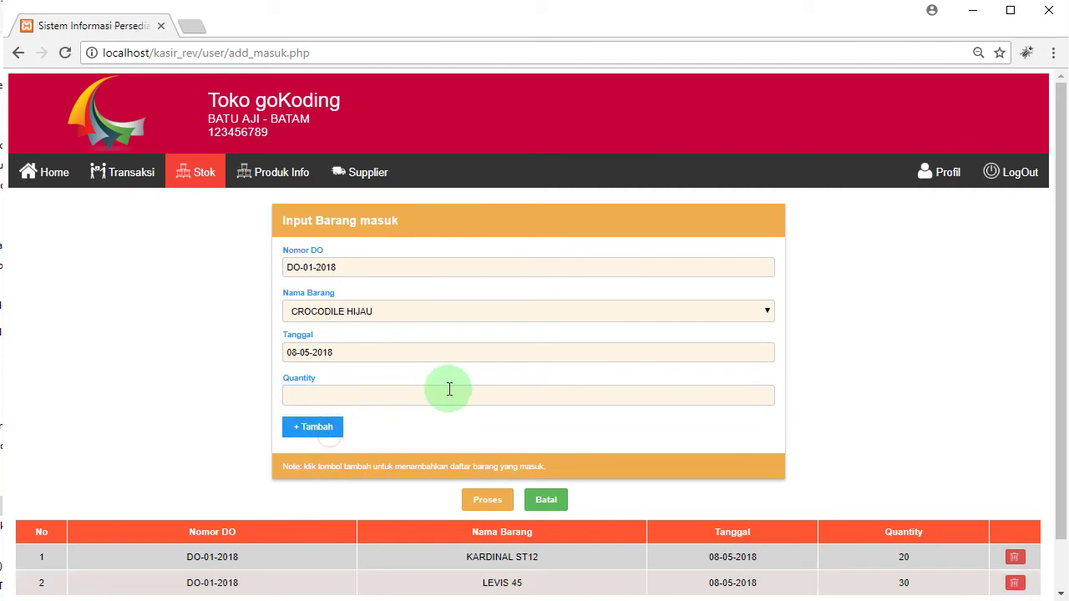
# Step: Add a POLO T-SHIRT line with quantity 20 to the incoming list
pyautogui.scroll(-1, 627, 362)
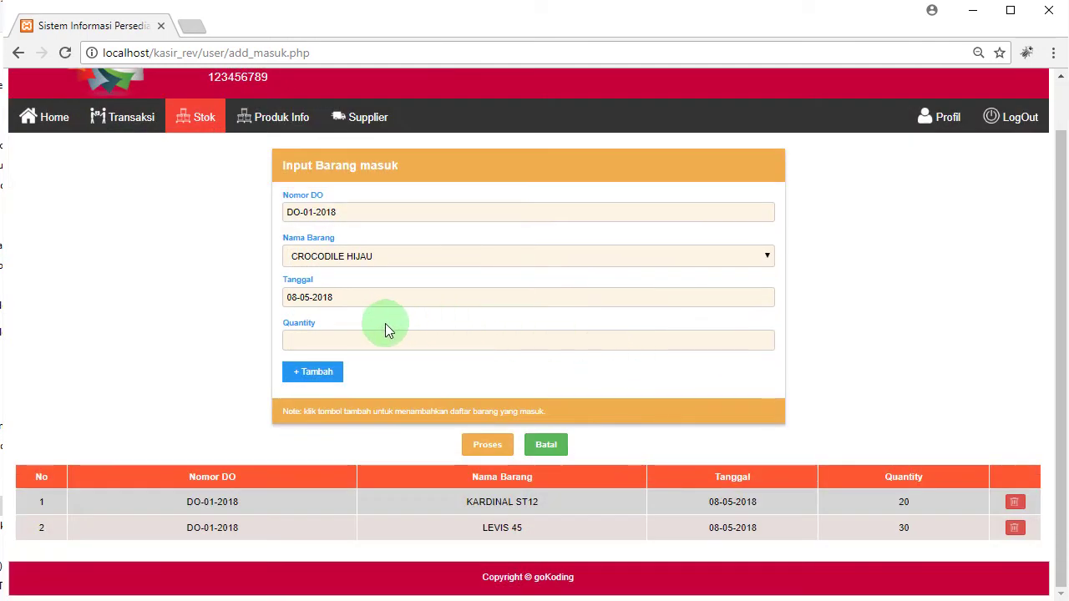
pyautogui.click(420, 255)
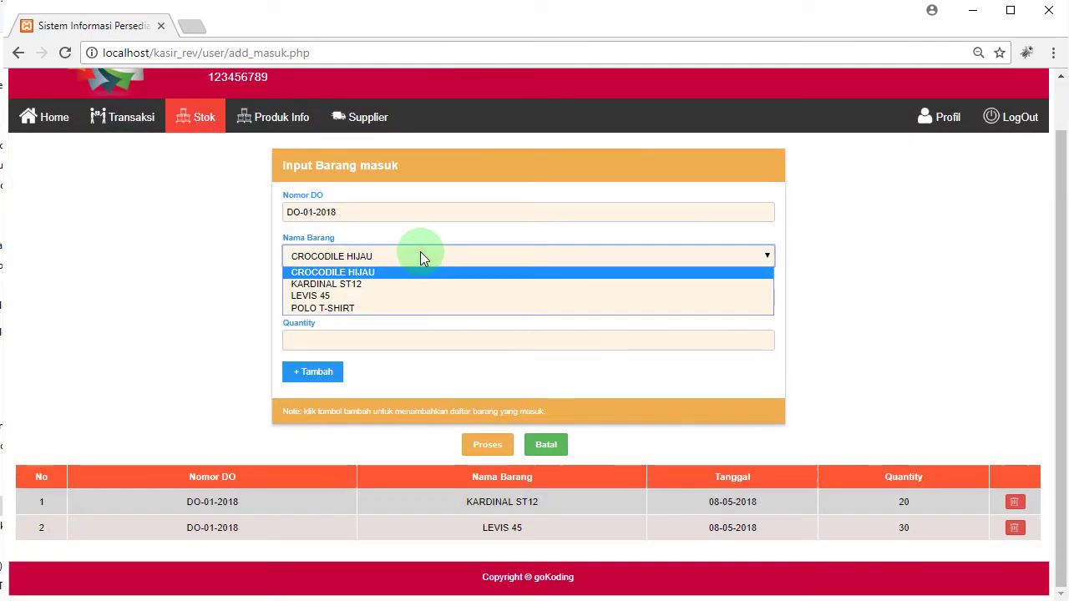
pyautogui.click(378, 308)
pyautogui.click(365, 340)
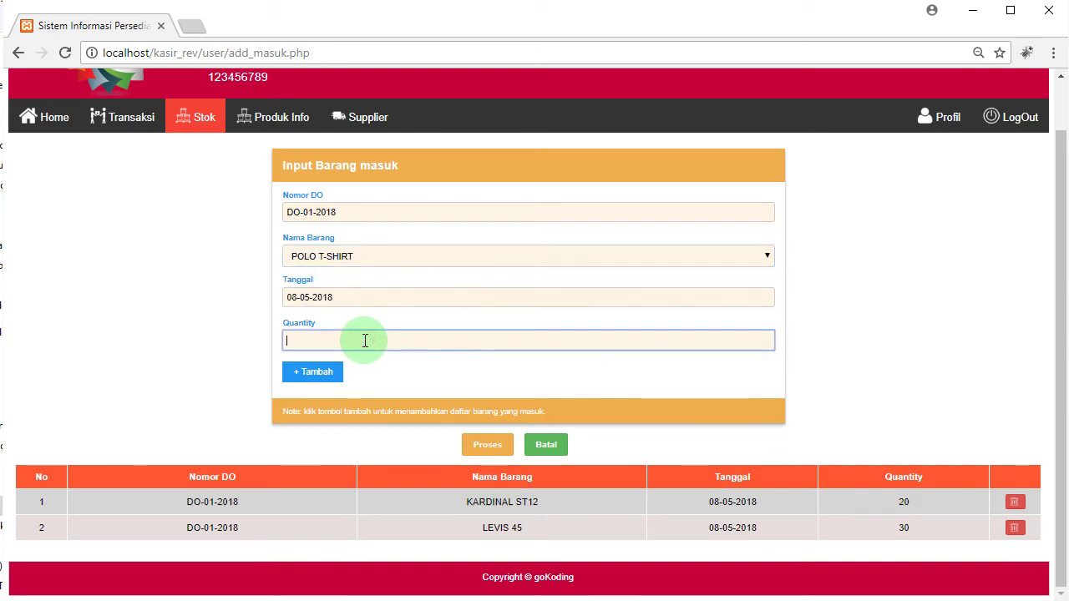
pyautogui.write('20')
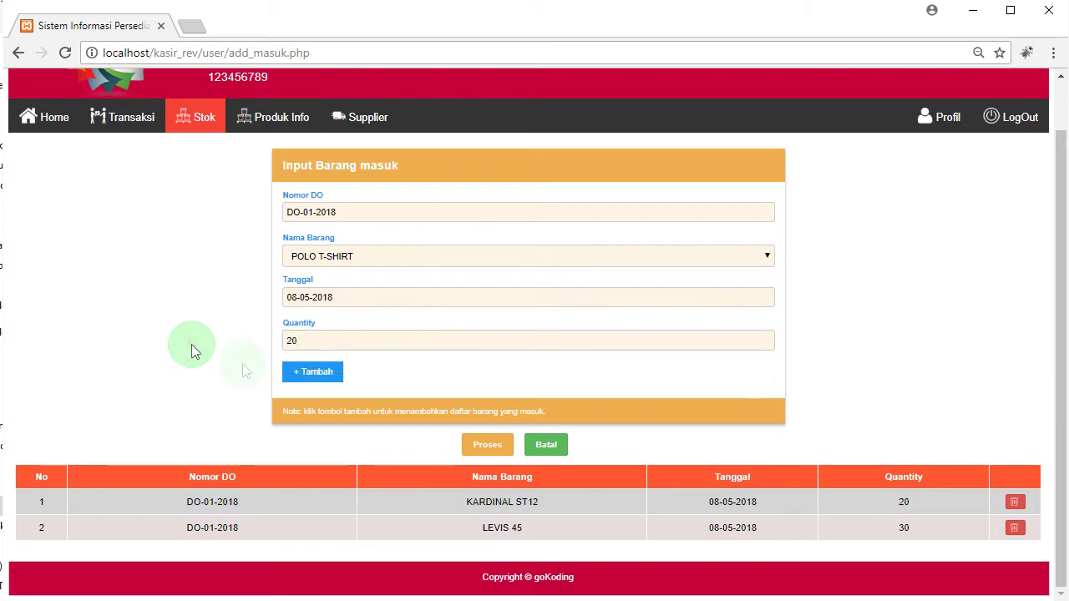
pyautogui.click(321, 373)
pyautogui.scroll(-1, 223, 338)
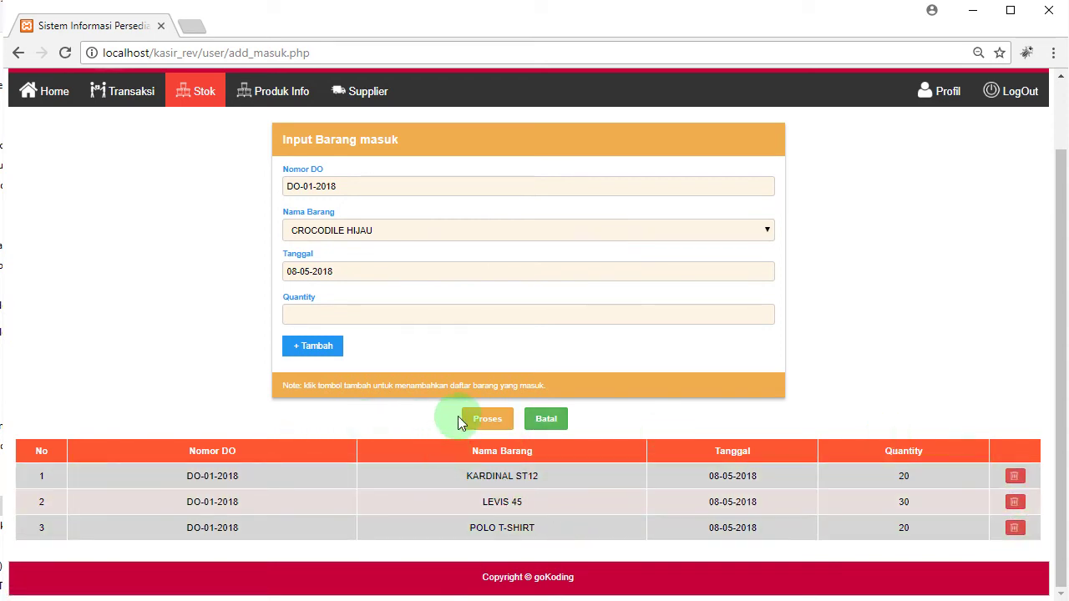
# Step: Save the DO-01-2018 entries and check the new rows 13–15 in the Stok Masuk table
pyautogui.click(488, 420)
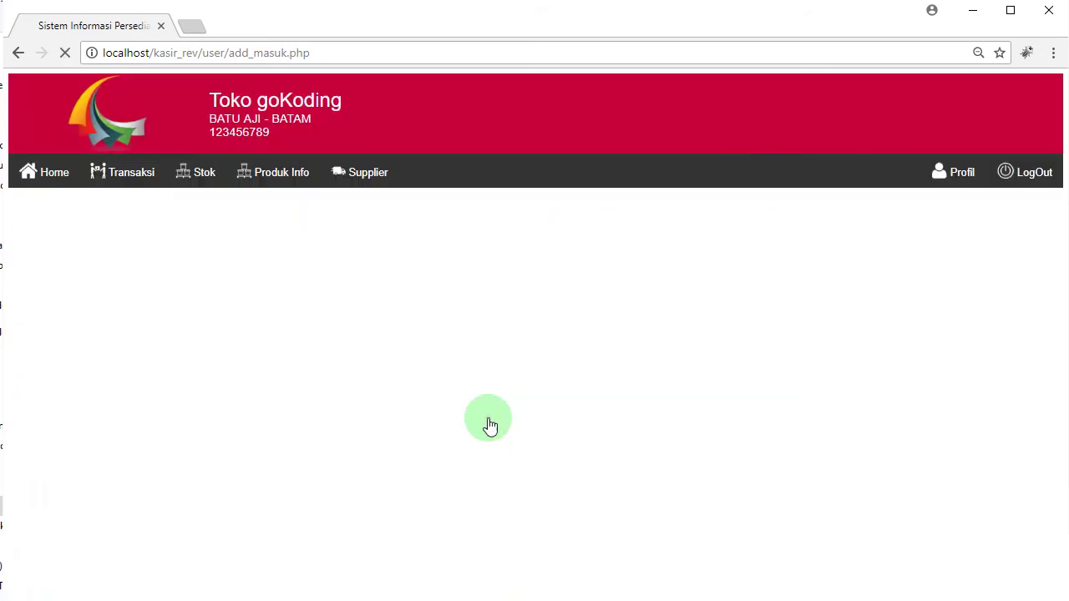
pyautogui.scroll(-2, 488, 422)
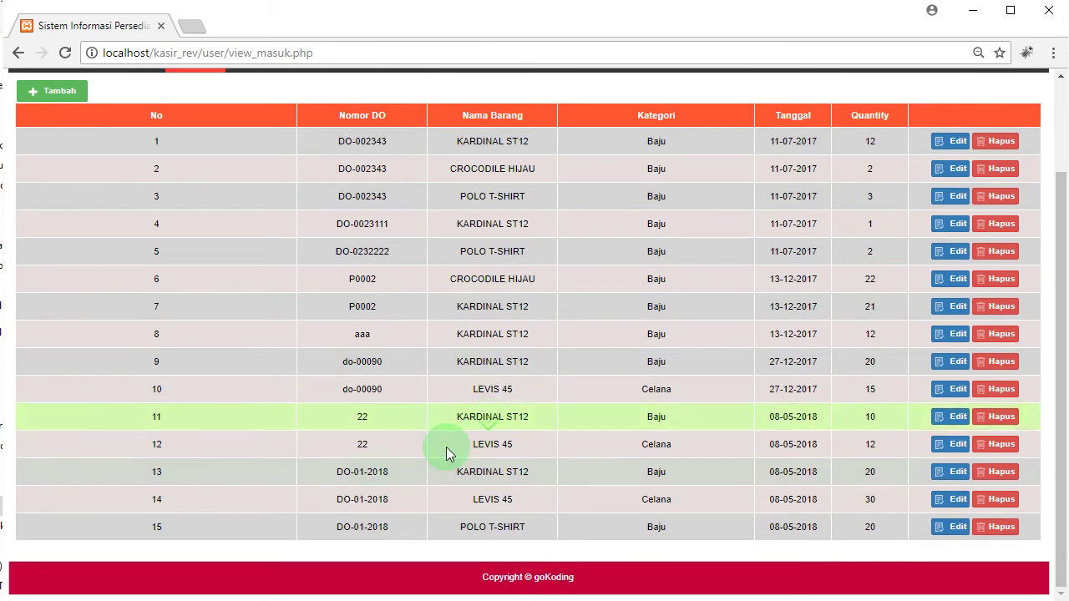
pyautogui.moveTo(140, 465); pyautogui.dragTo(889, 527)
pyautogui.click(874, 525)
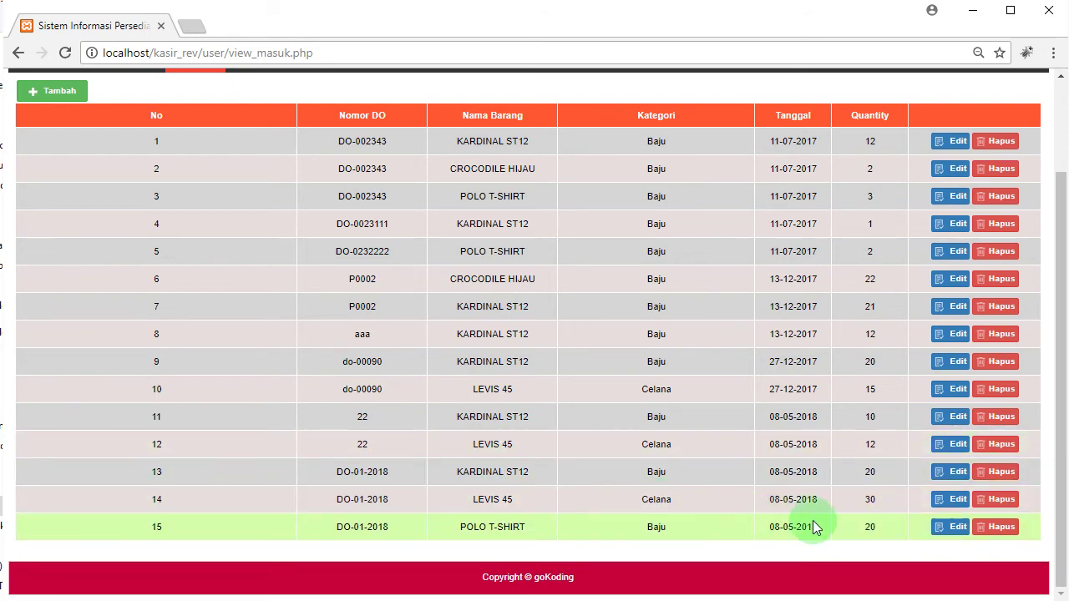
pyautogui.scroll(2, 831, 523)
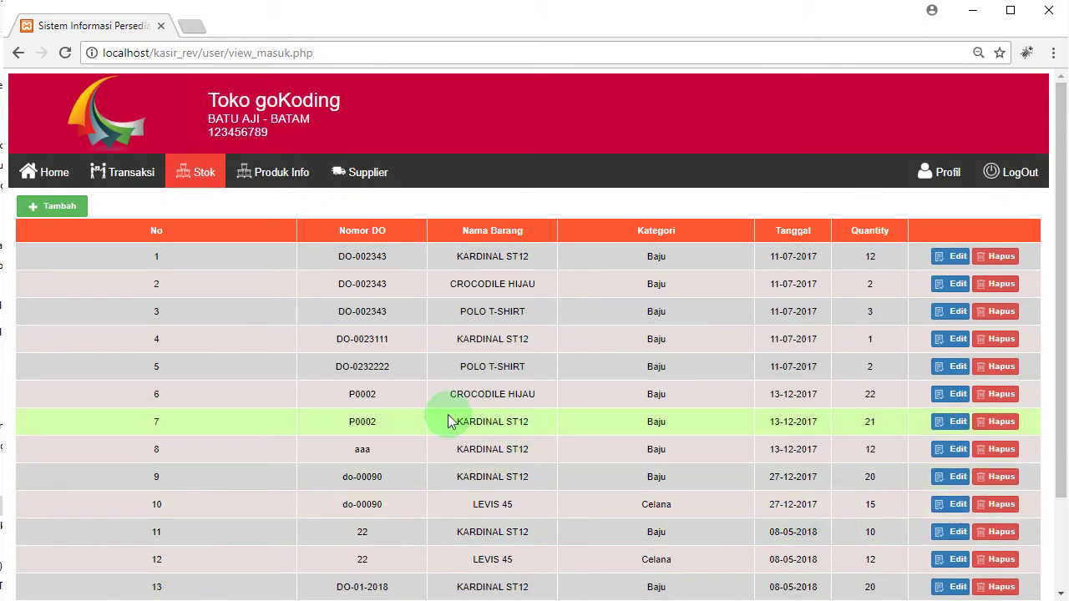
pyautogui.click(197, 174)
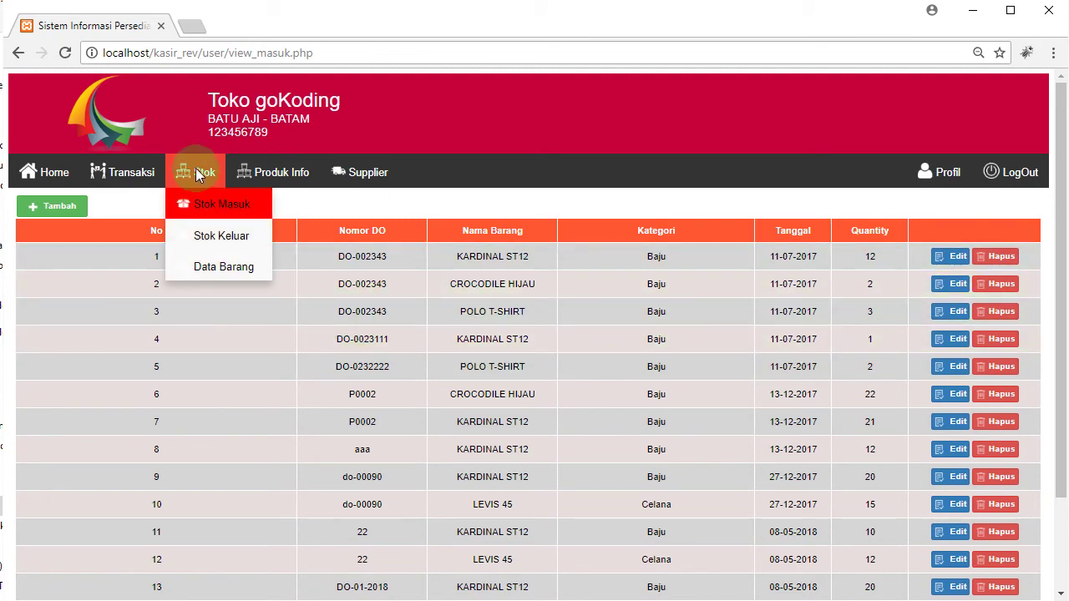
# Step: Open Stok Keluar and scroll through all 76 outgoing stock records
pyautogui.click(223, 248)
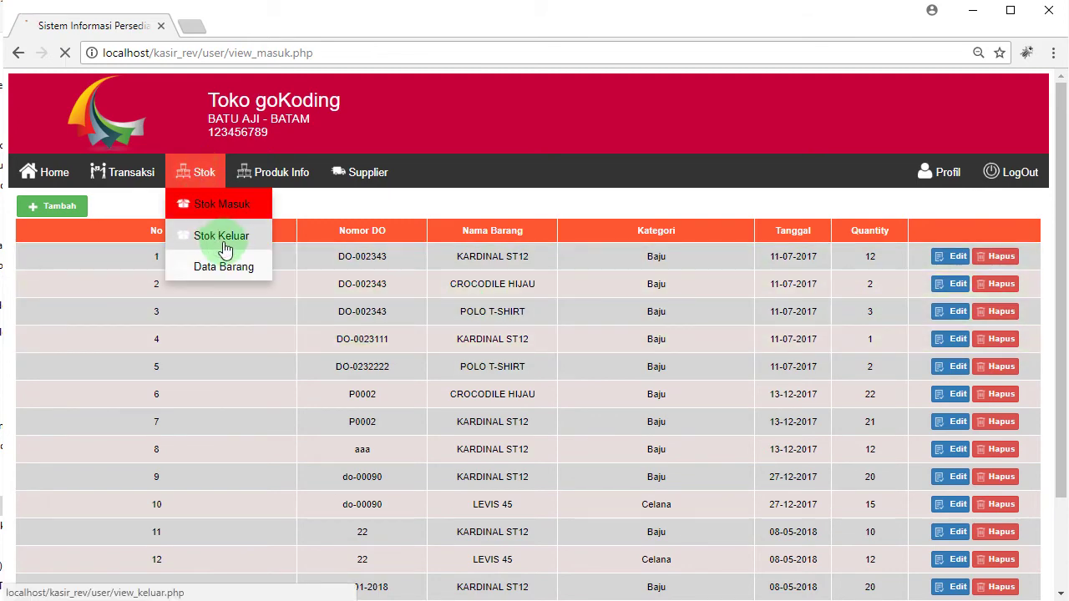
pyautogui.scroll(-9, 632, 398)
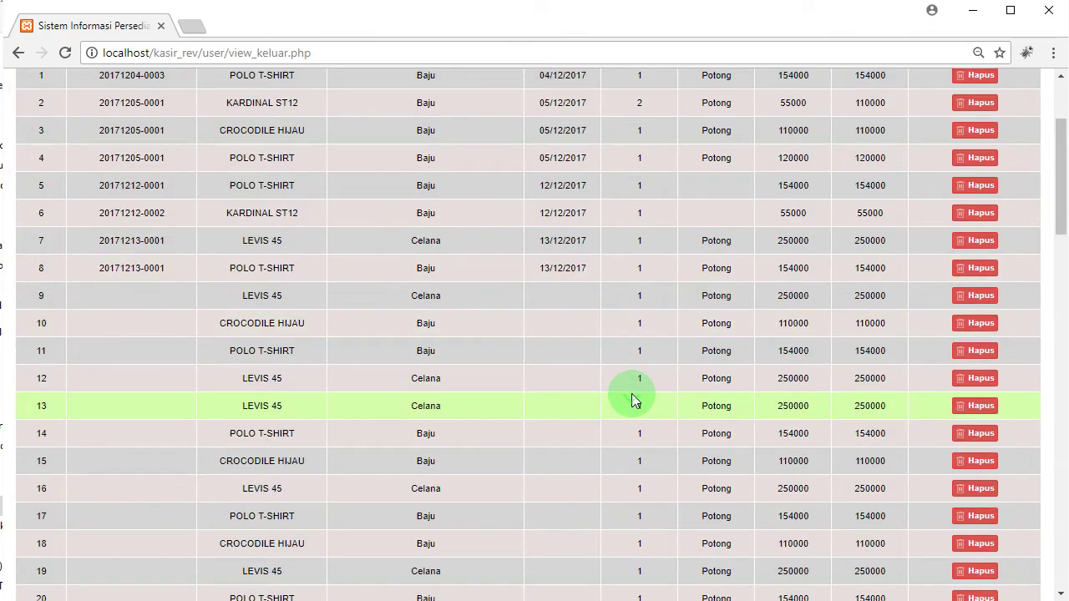
pyautogui.scroll(-12, 632, 398)
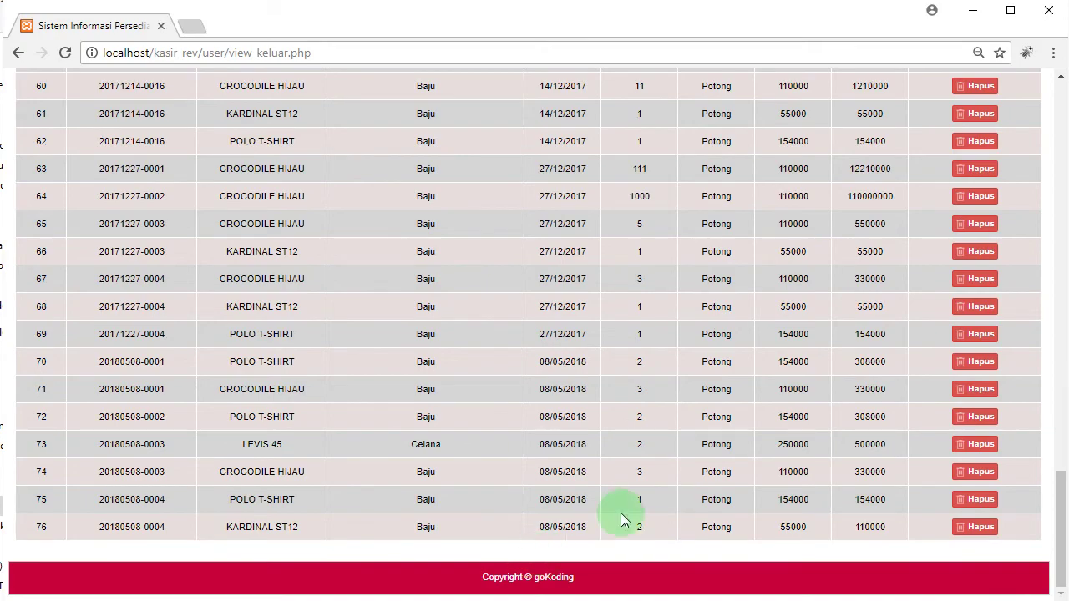
pyautogui.scroll(20, 704, 501)
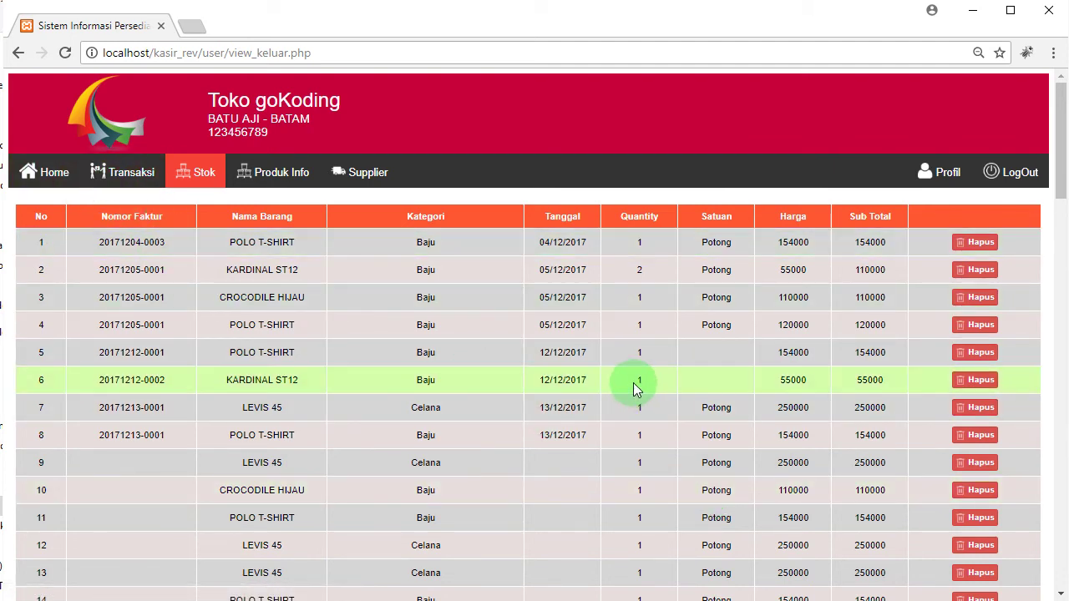
pyautogui.click(197, 173)
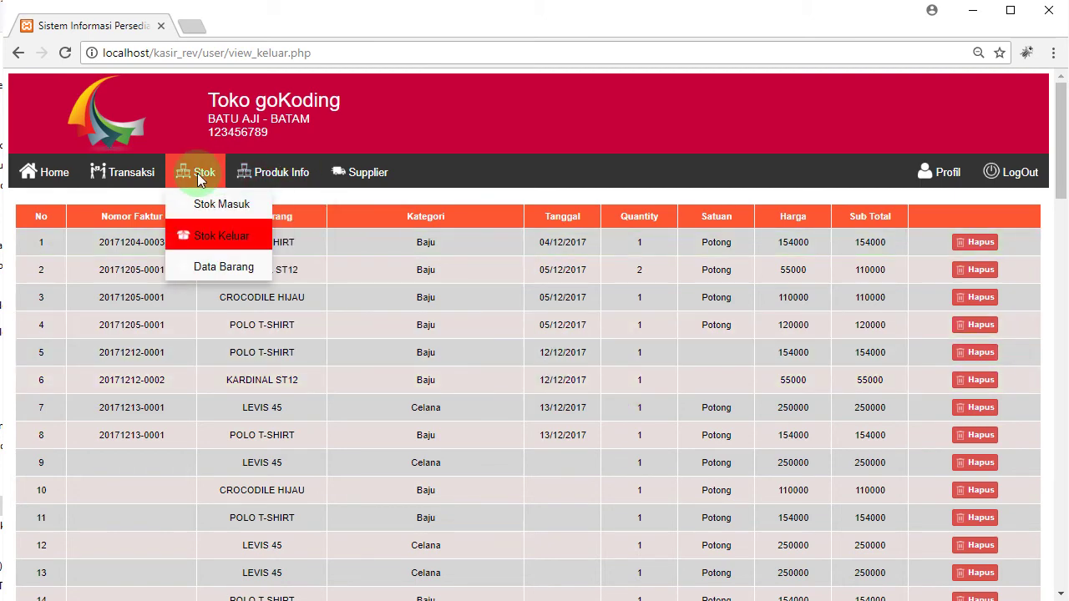
# Step: Open Data Barang and review the four products' quantities: KARDINAL ST12 92, POLO T-SHIRT 27, LEVIS 45 56
pyautogui.click(233, 269)
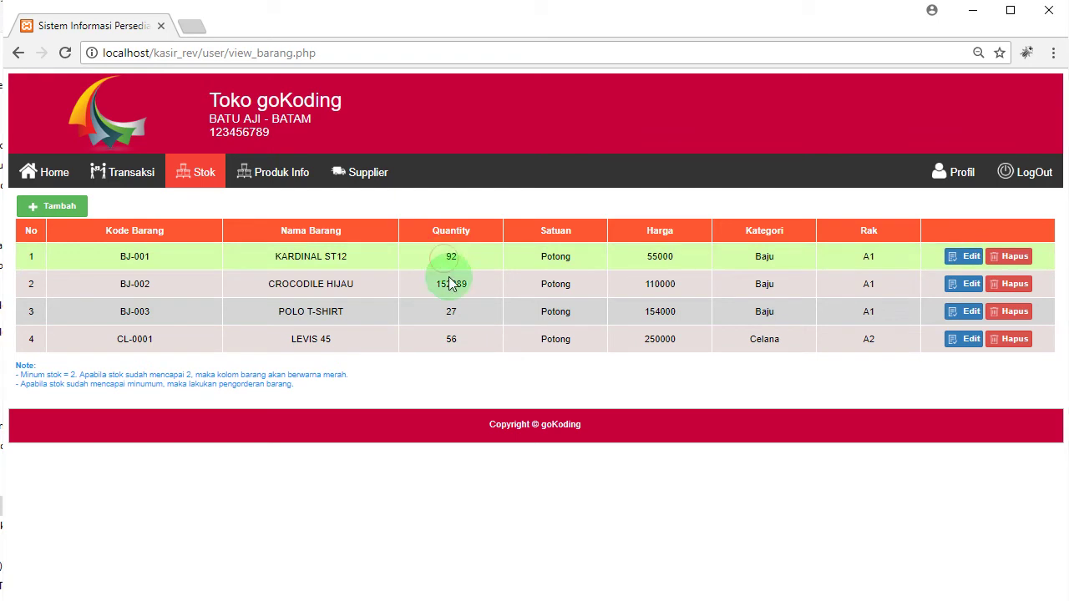
pyautogui.moveTo(444, 257); pyautogui.dragTo(458, 346)
pyautogui.click(457, 346)
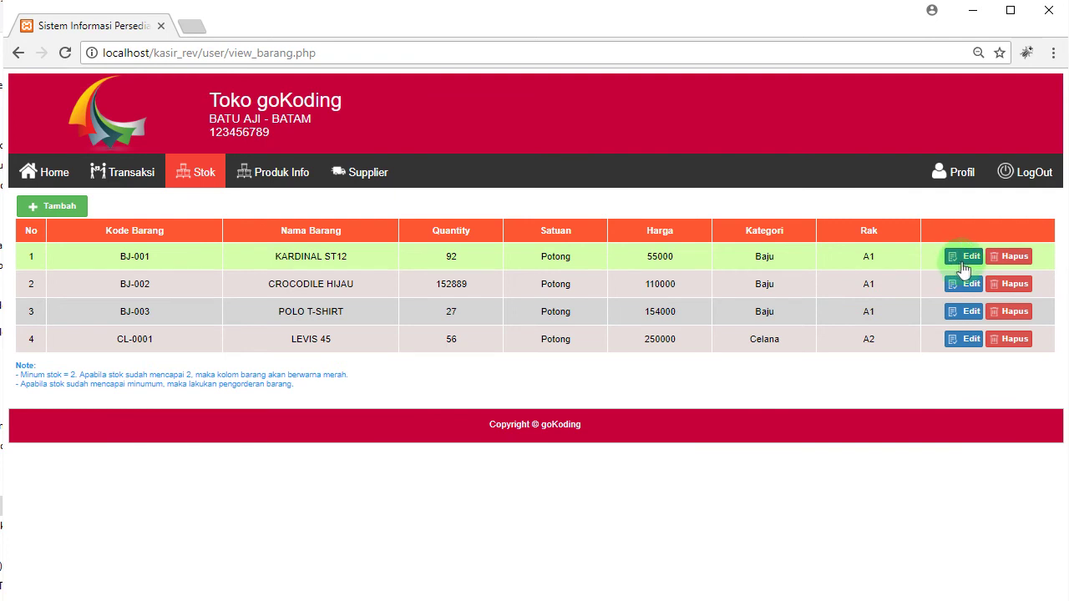
# Step: Edit KARDINAL ST12 and save its price as 60000 instead of 55000
pyautogui.click(964, 258)
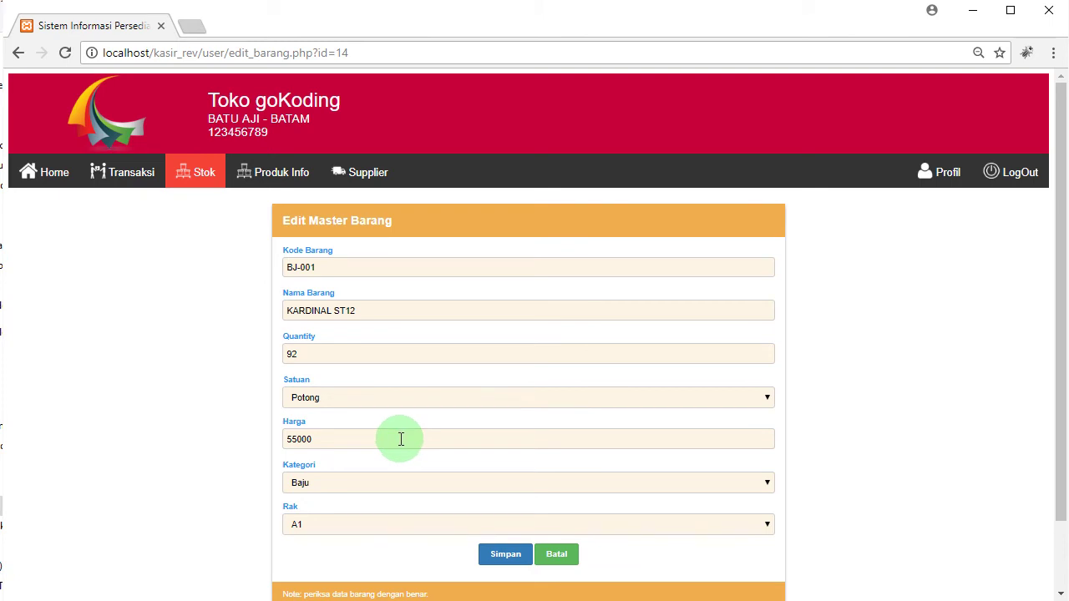
pyautogui.moveTo(401, 440); pyautogui.dragTo(251, 441)
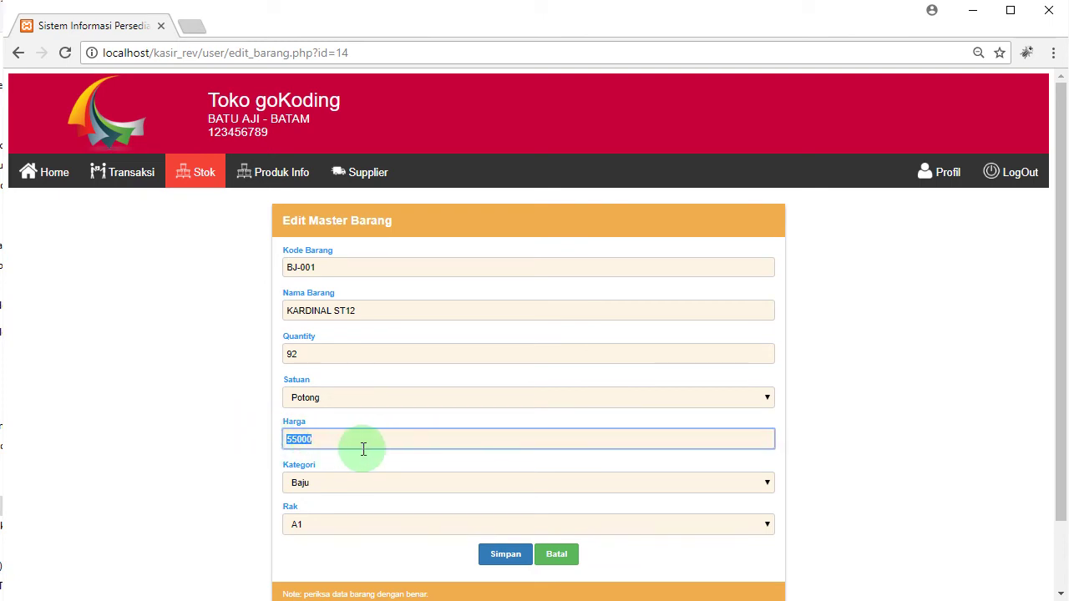
pyautogui.write('60000')
pyautogui.click(526, 546)
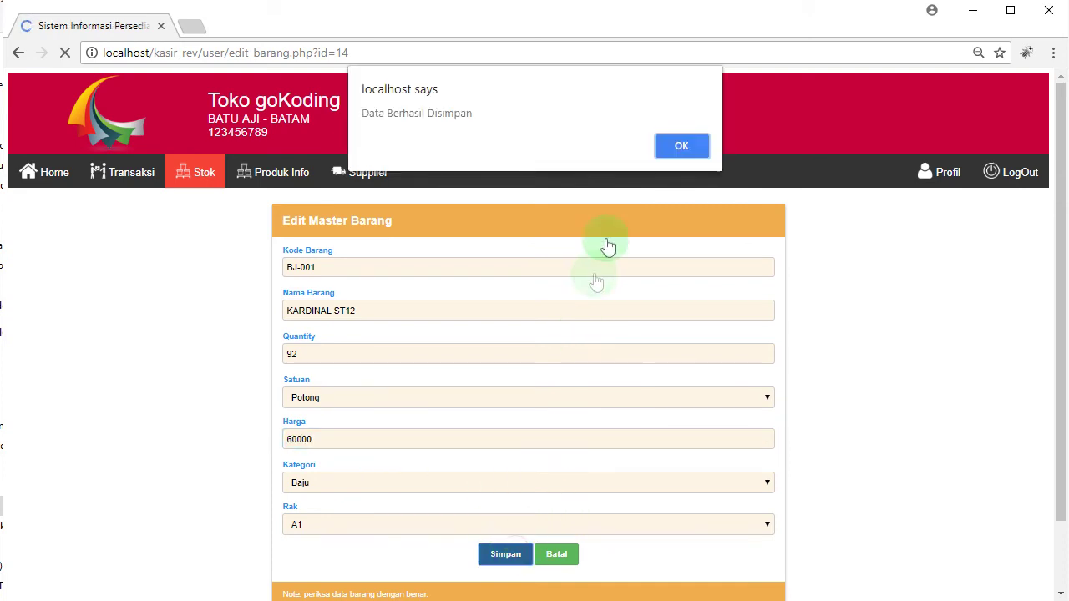
pyautogui.click(682, 146)
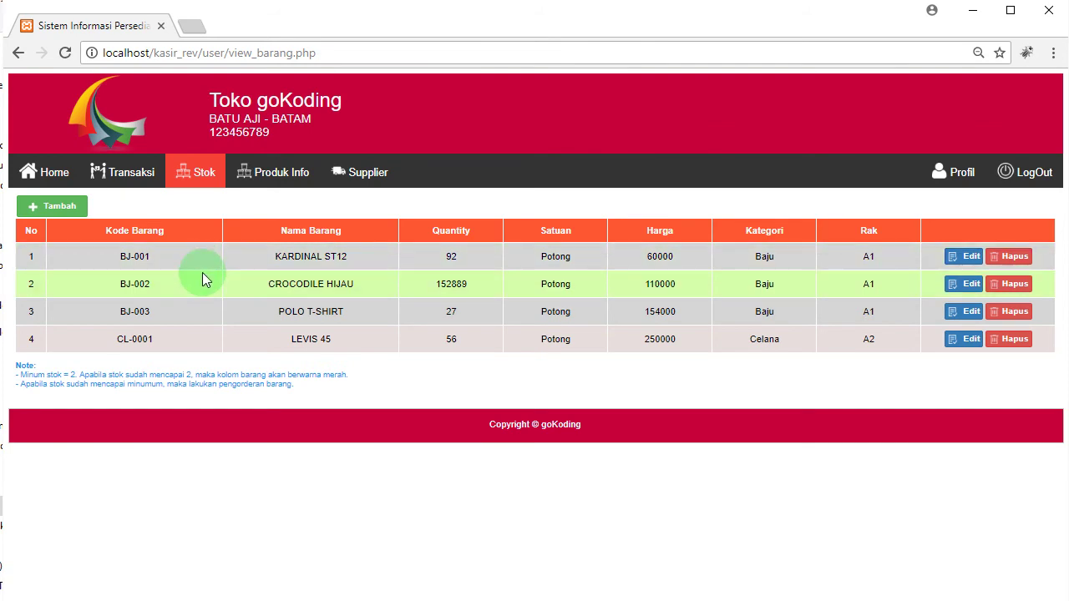
# Step: Start the new item TAS ANAK (K-002) with quantity 20 and unit Potong
pyautogui.click(73, 216)
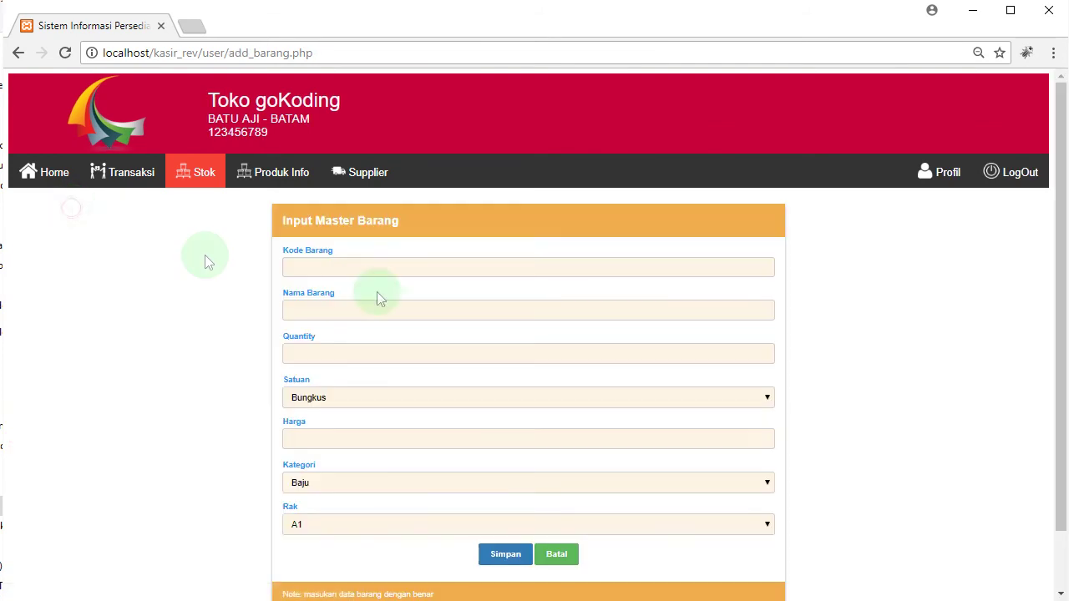
pyautogui.click(406, 268)
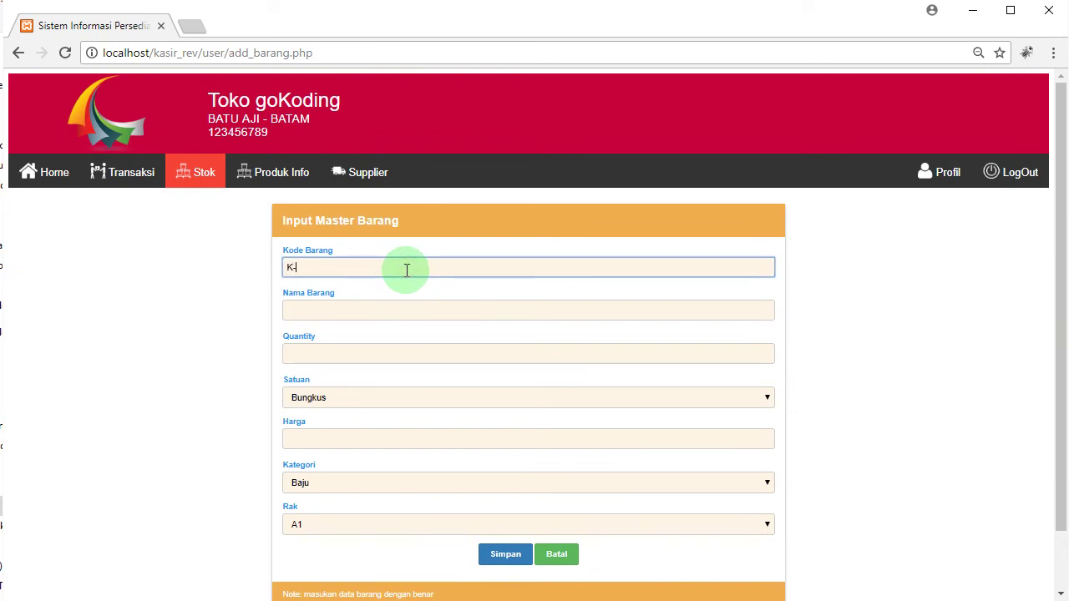
pyautogui.press('Tab')
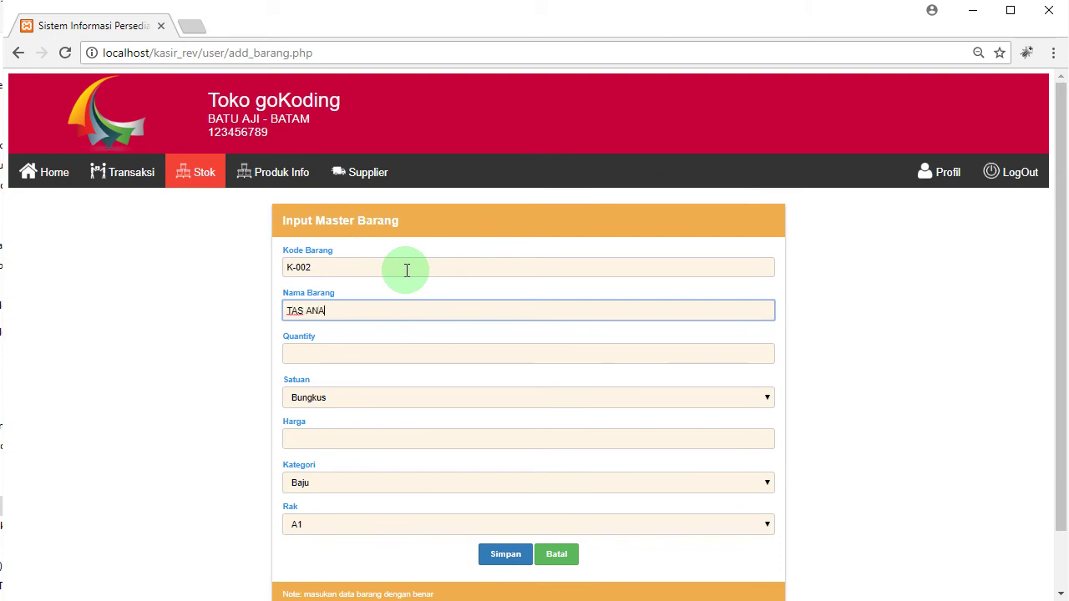
pyautogui.press('Tab')
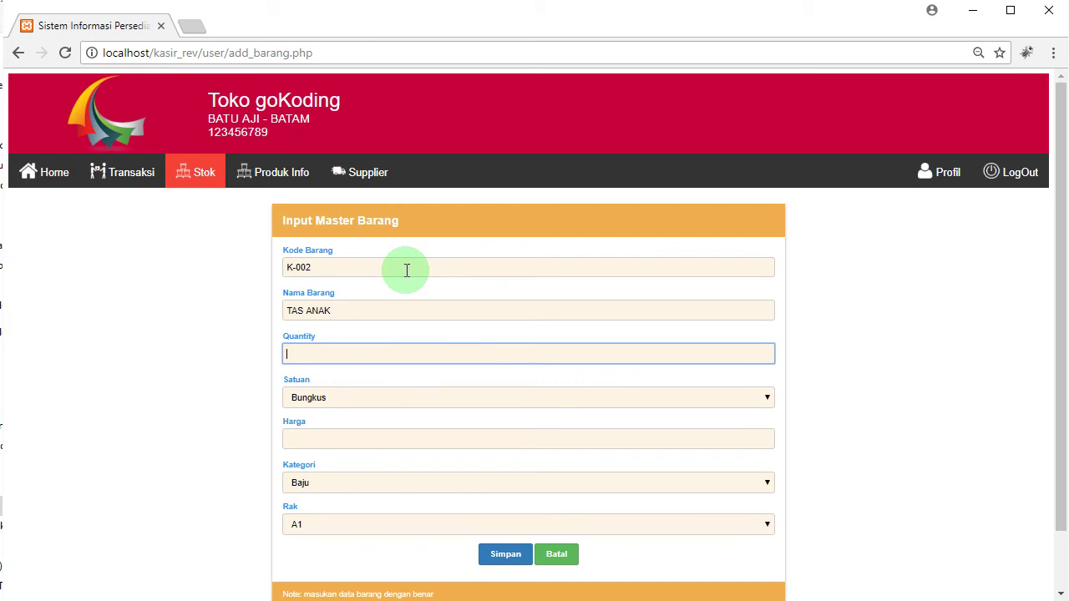
pyautogui.write('20')
pyautogui.click(405, 401)
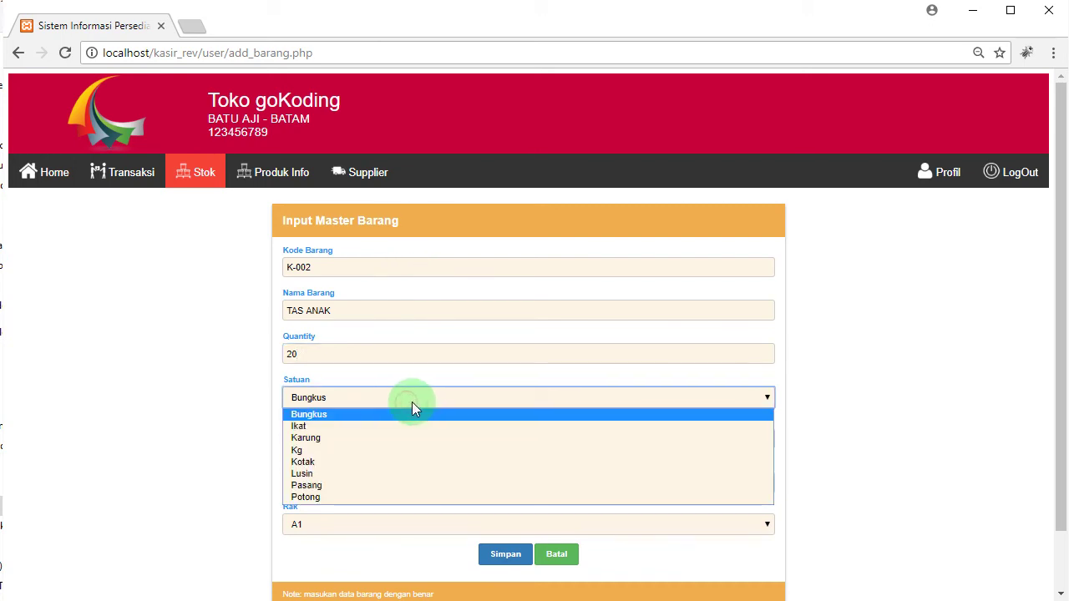
pyautogui.click(360, 496)
# Step: Set price 300000 and category Baju, then save TAS ANAK to the stock list
pyautogui.click(362, 437)
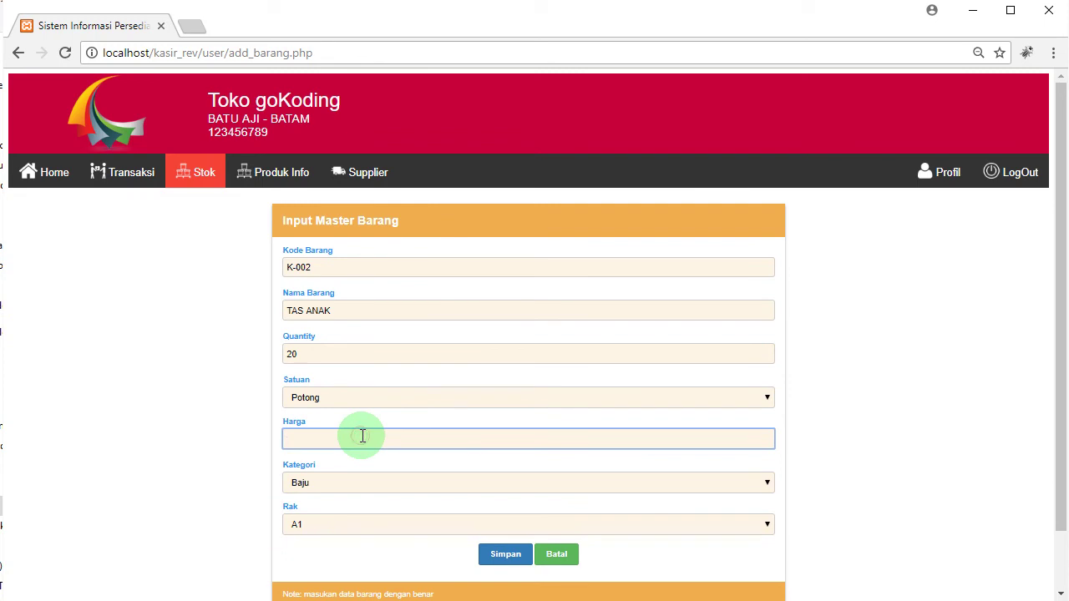
pyautogui.write('30')
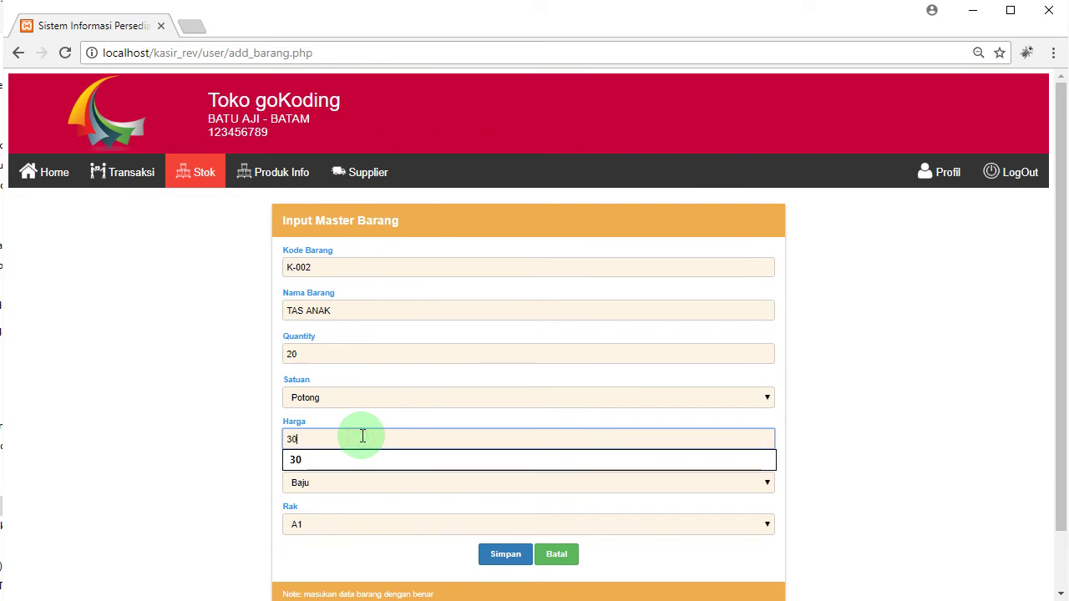
pyautogui.write('0000')
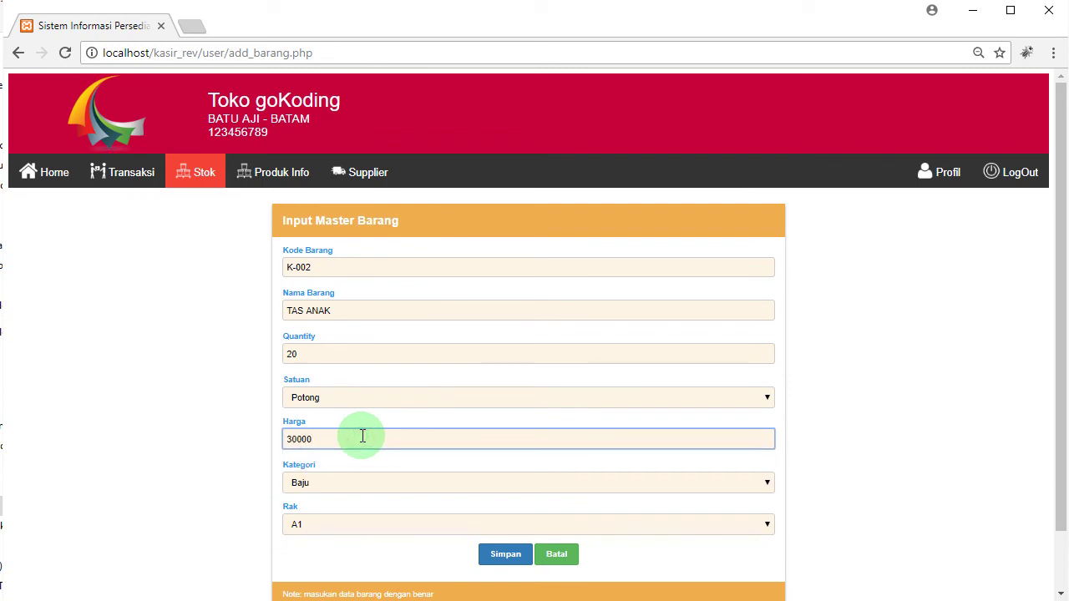
pyautogui.click(366, 482)
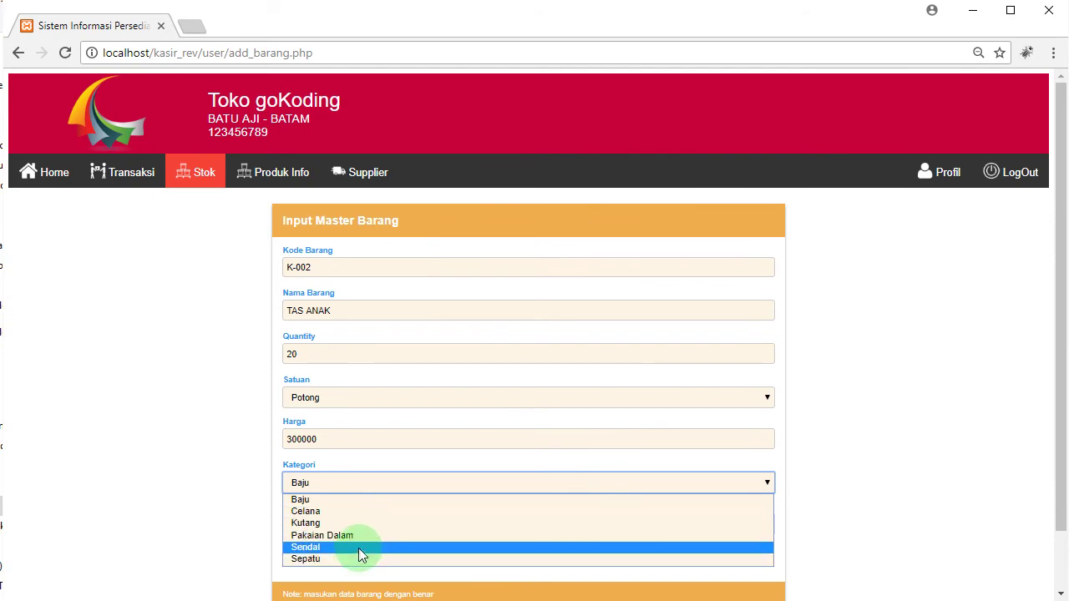
pyautogui.click(386, 499)
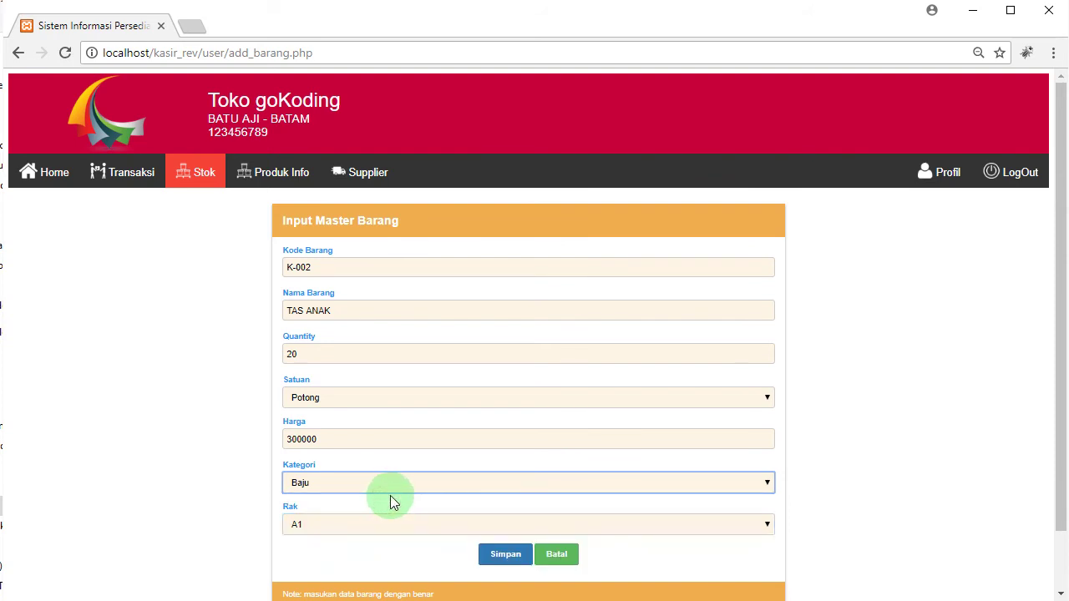
pyautogui.click(506, 554)
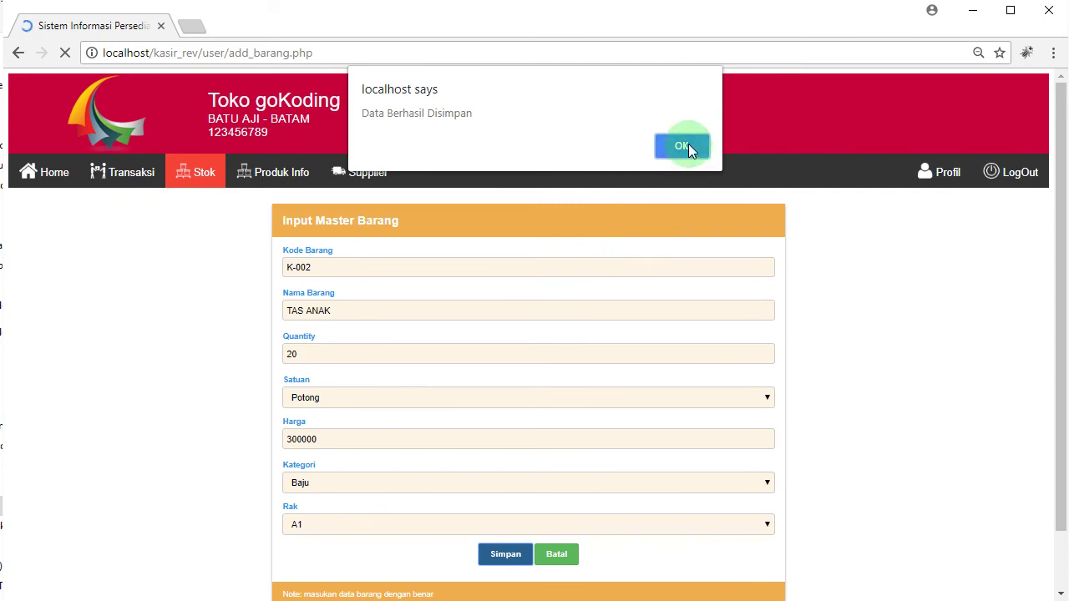
pyautogui.click(686, 144)
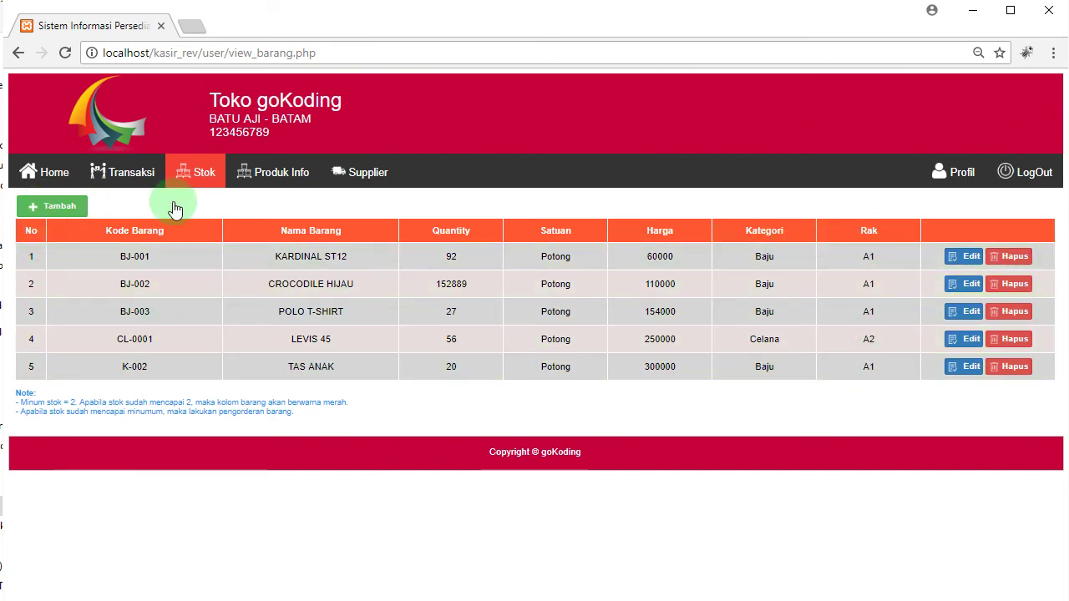
pyautogui.moveTo(207, 183)
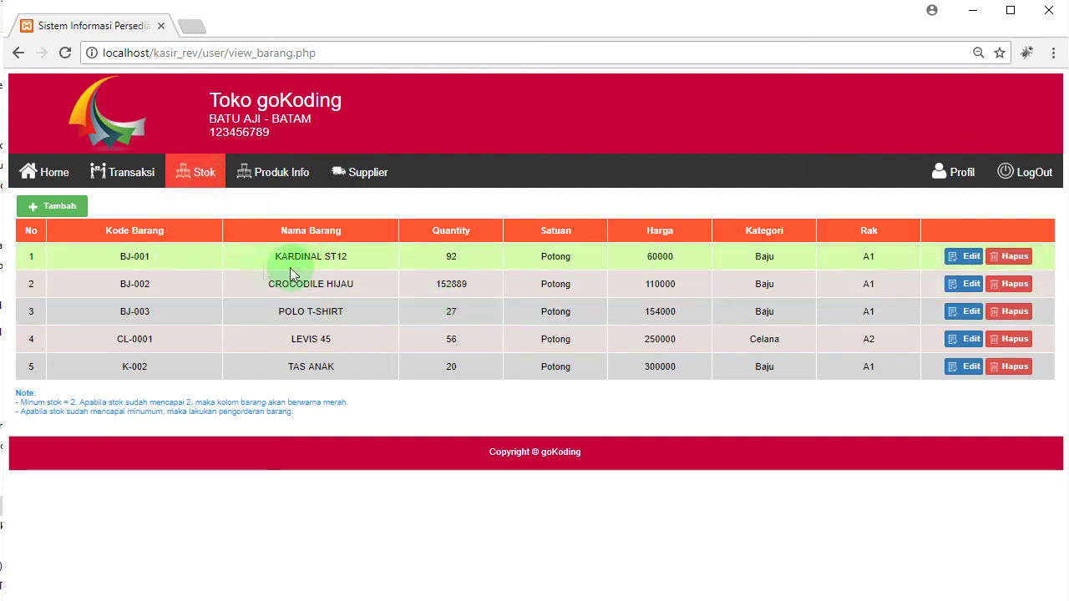
pyautogui.moveTo(291, 172)
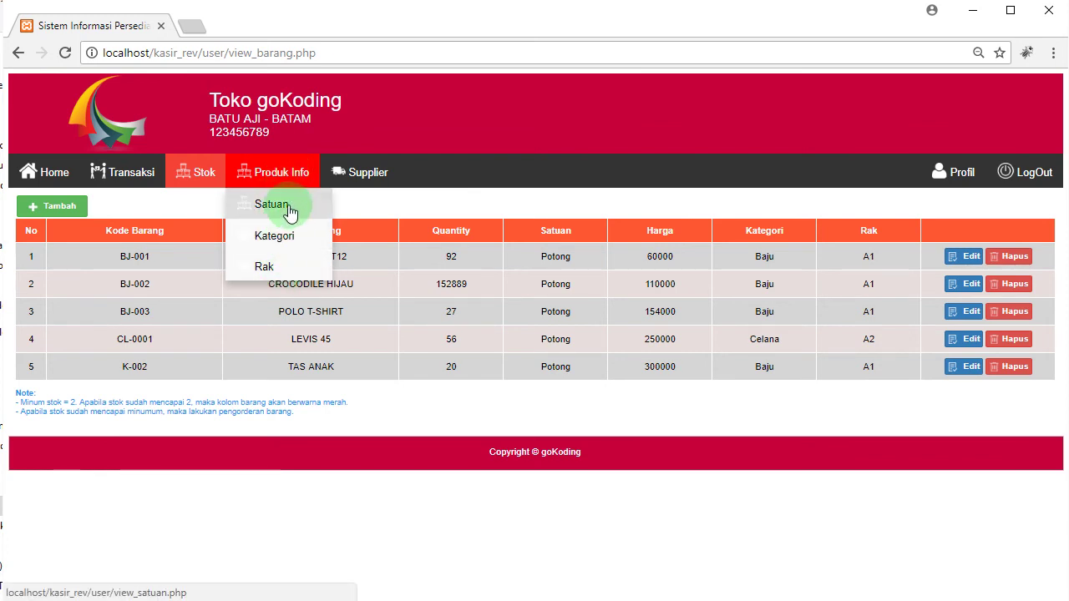
# Step: Add PCS as a new unit in the Satuan list
pyautogui.click(286, 209)
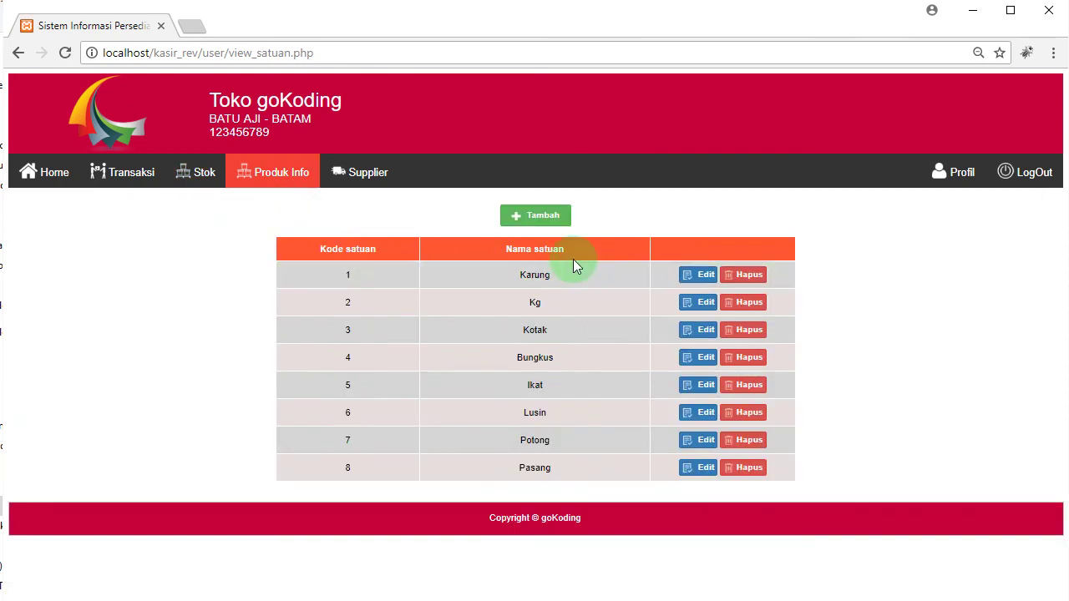
pyautogui.click(543, 220)
pyautogui.click(513, 260)
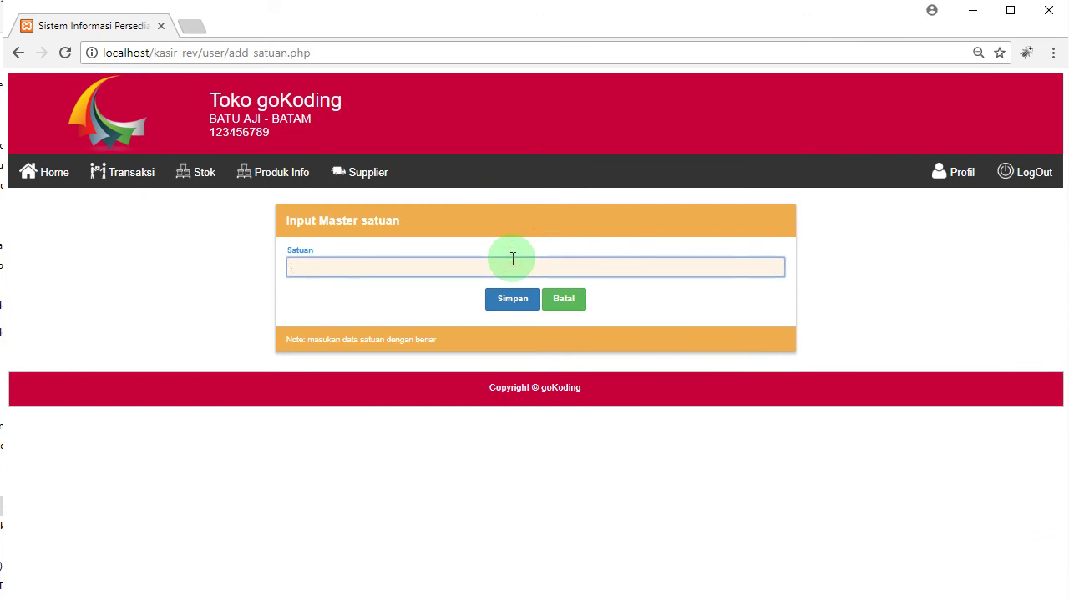
pyautogui.click(513, 297)
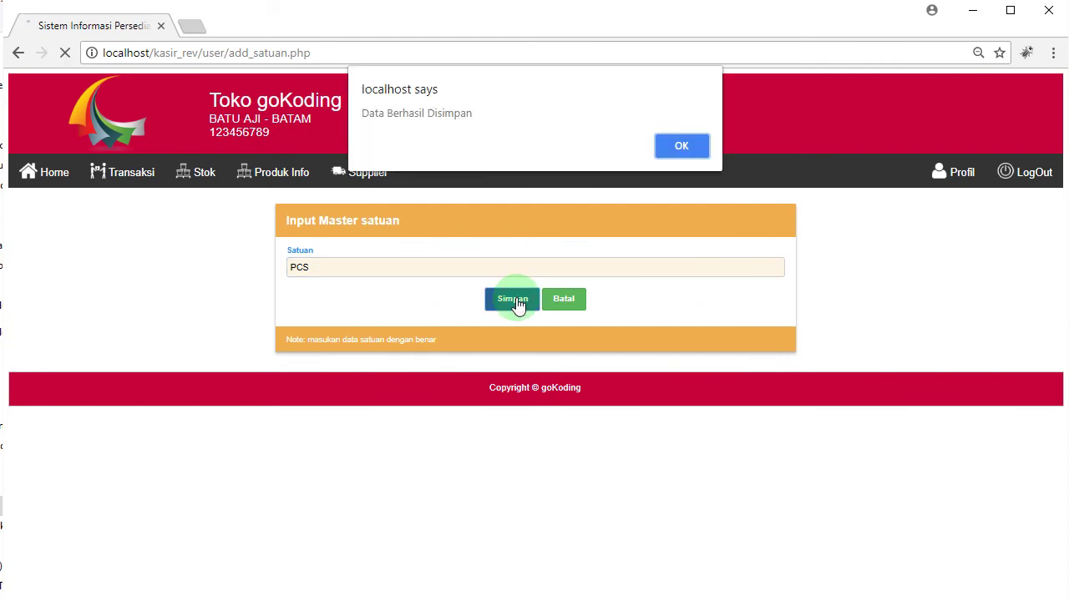
pyautogui.click(681, 147)
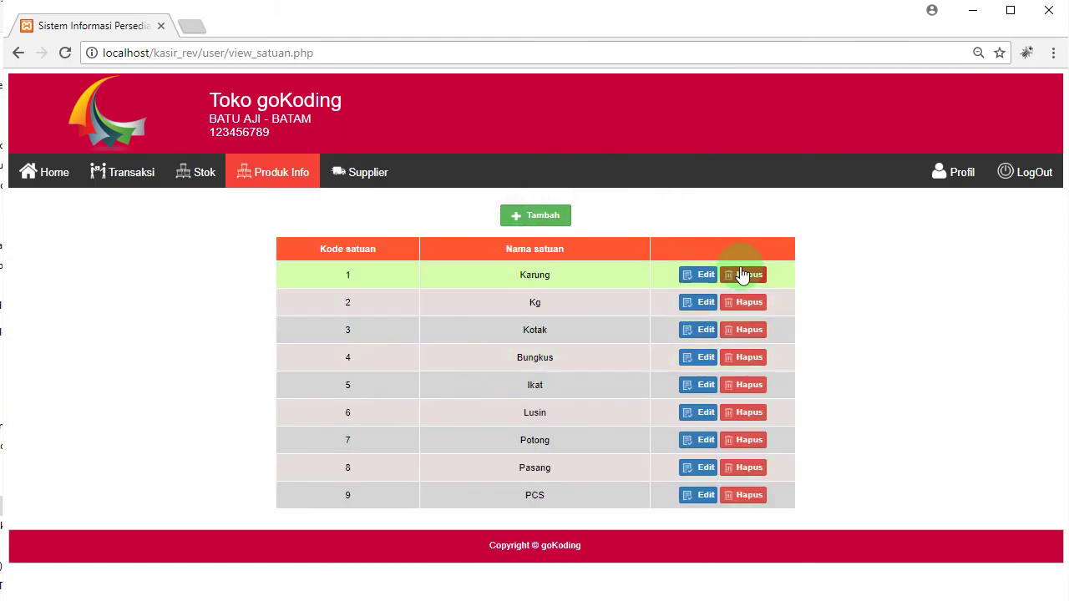
# Step: Add TAS as a new category in the Kategori list
pyautogui.click(278, 175)
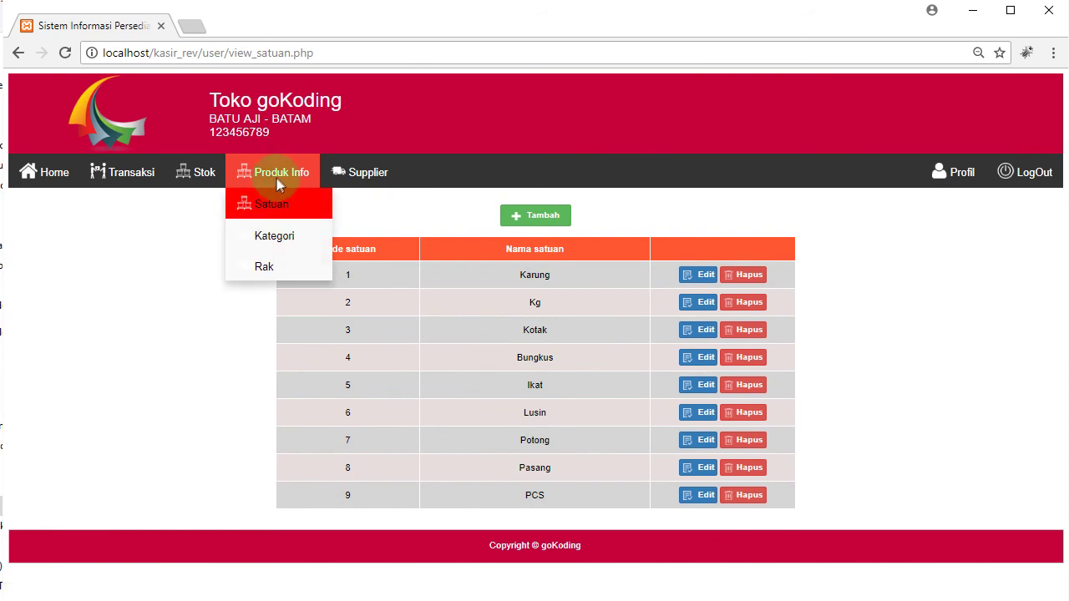
pyautogui.click(284, 238)
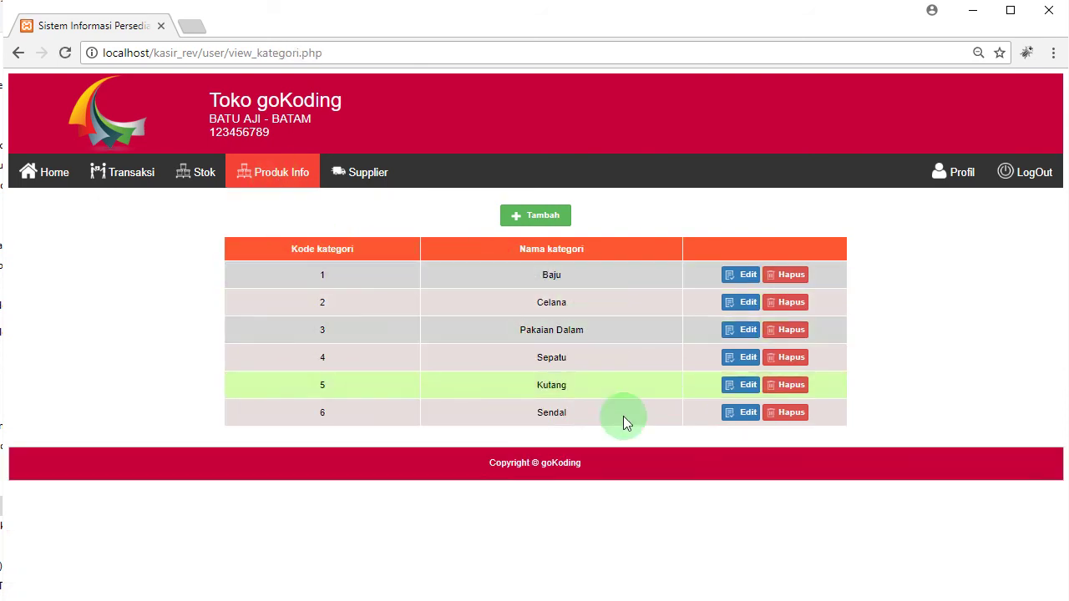
pyautogui.click(528, 219)
pyautogui.click(517, 266)
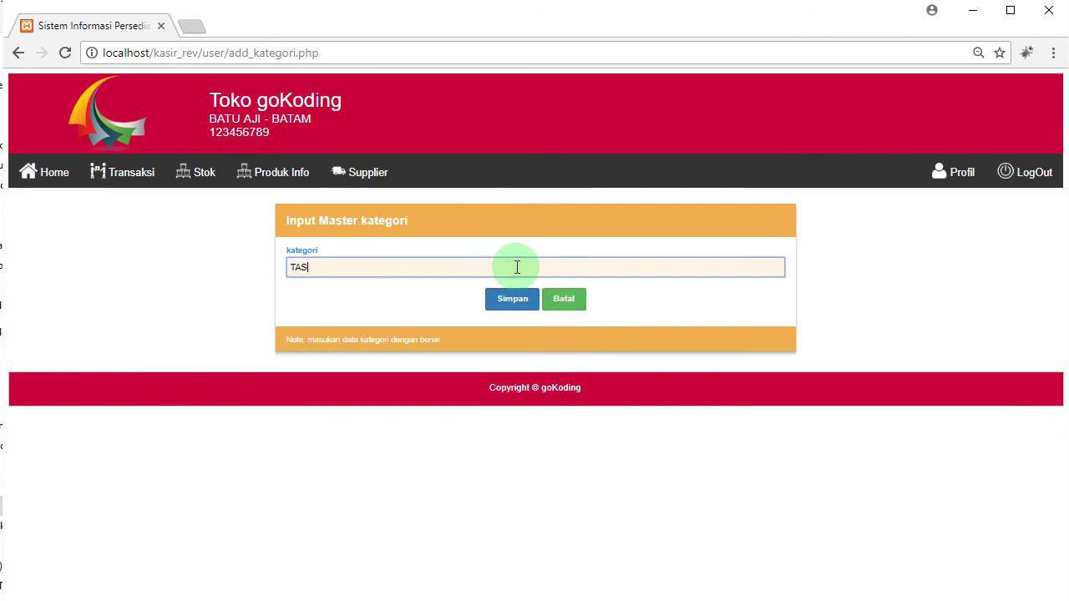
pyautogui.click(508, 302)
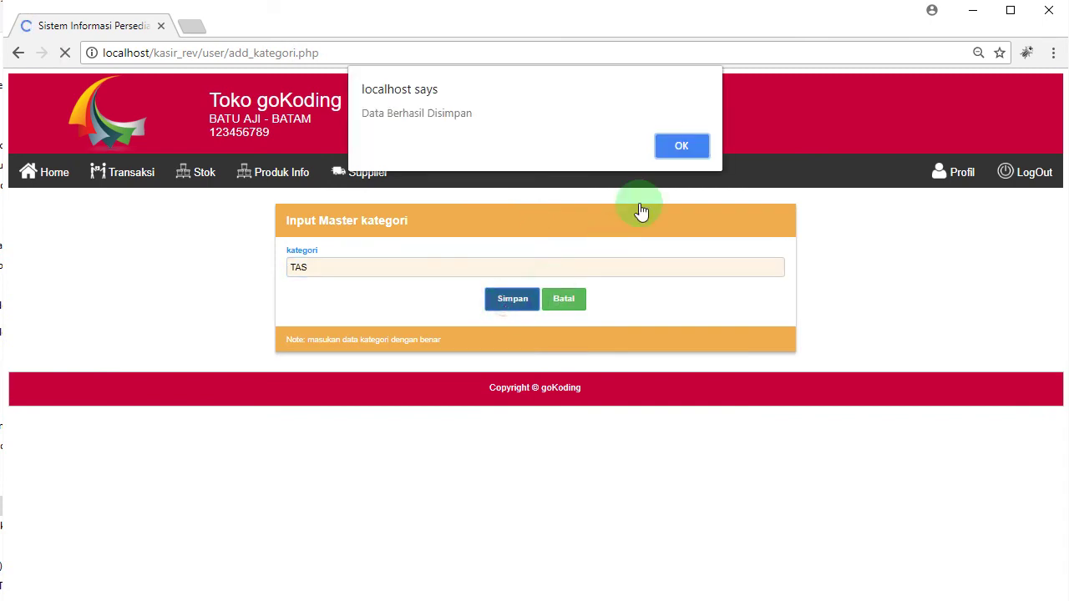
pyautogui.click(681, 147)
pyautogui.click(187, 174)
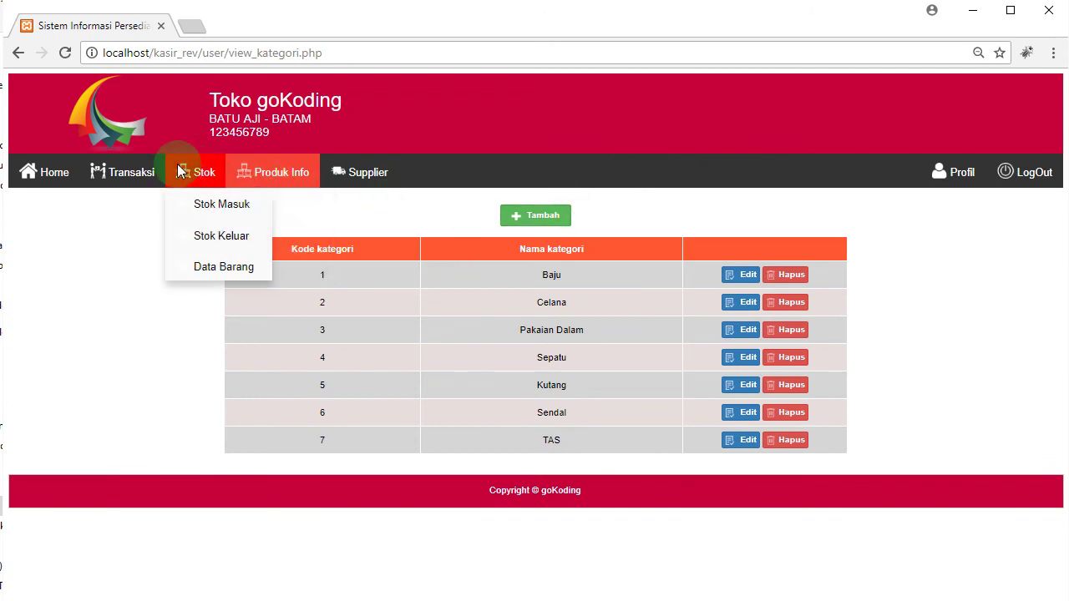
# Step: Edit item K-002 TAS ANAK in Data Barang and save its category as TAS
pyautogui.click(227, 269)
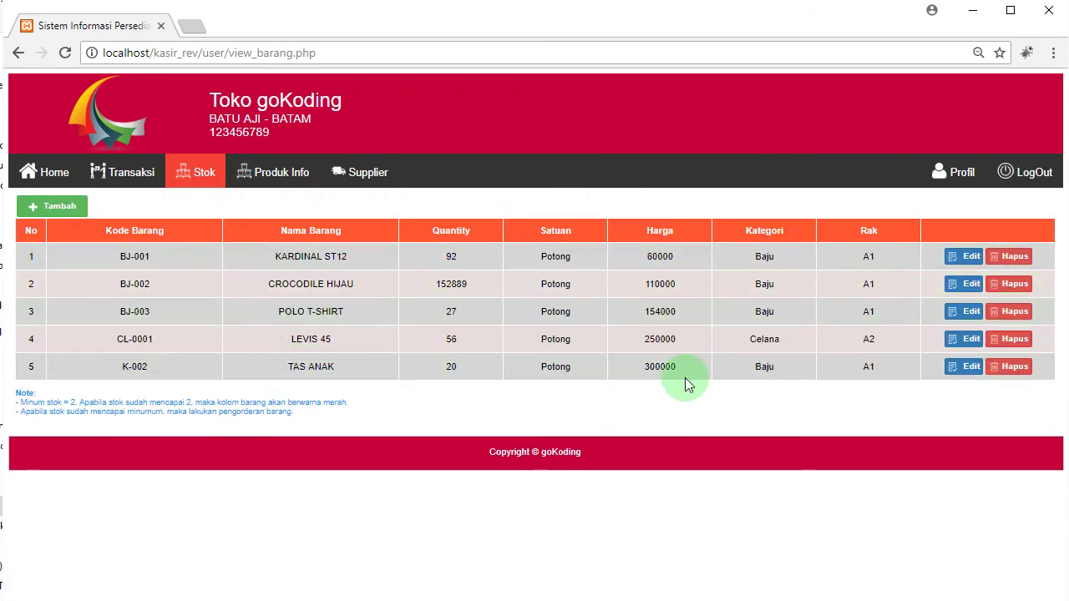
pyautogui.click(962, 367)
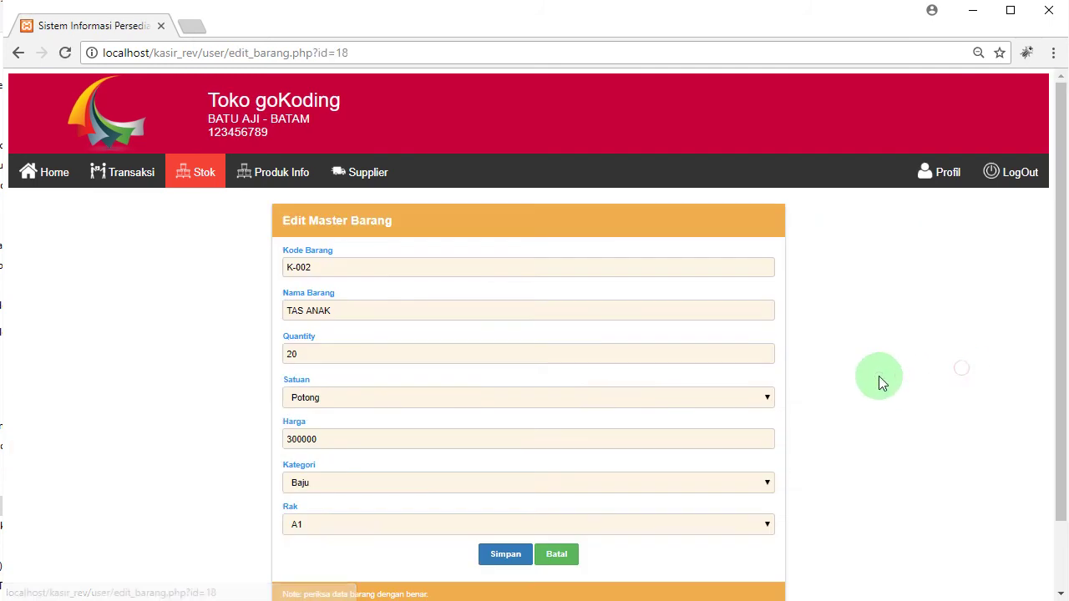
pyautogui.click(603, 482)
pyautogui.click(338, 582)
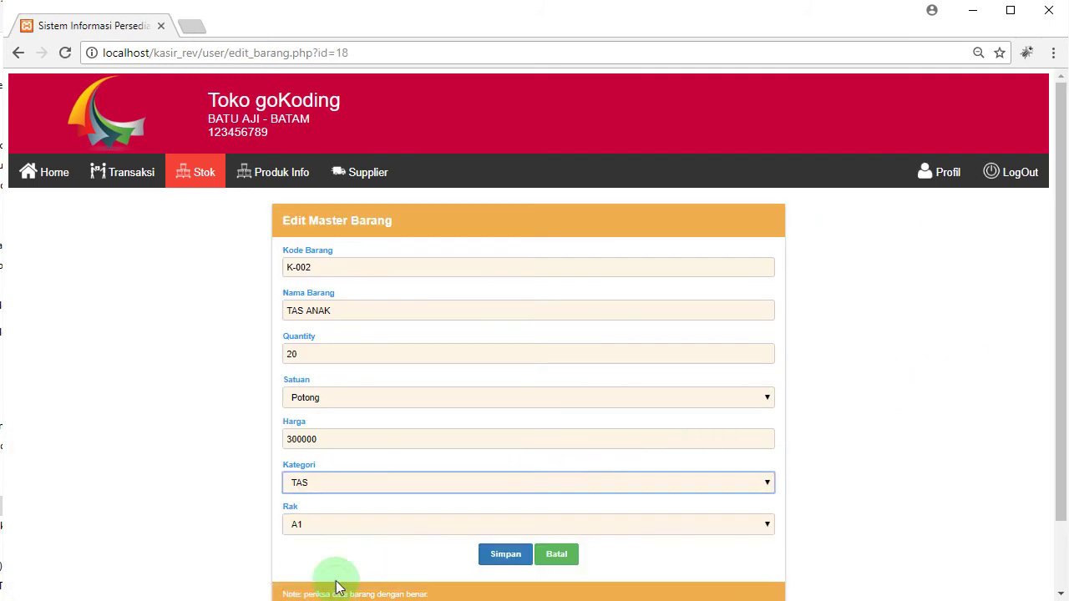
pyautogui.click(506, 555)
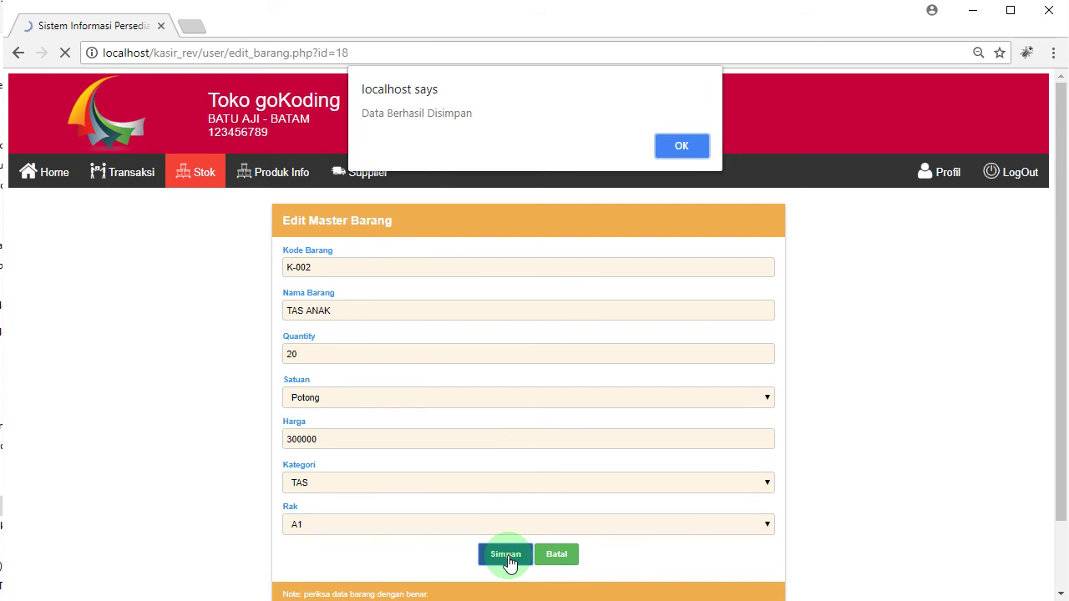
pyautogui.click(676, 147)
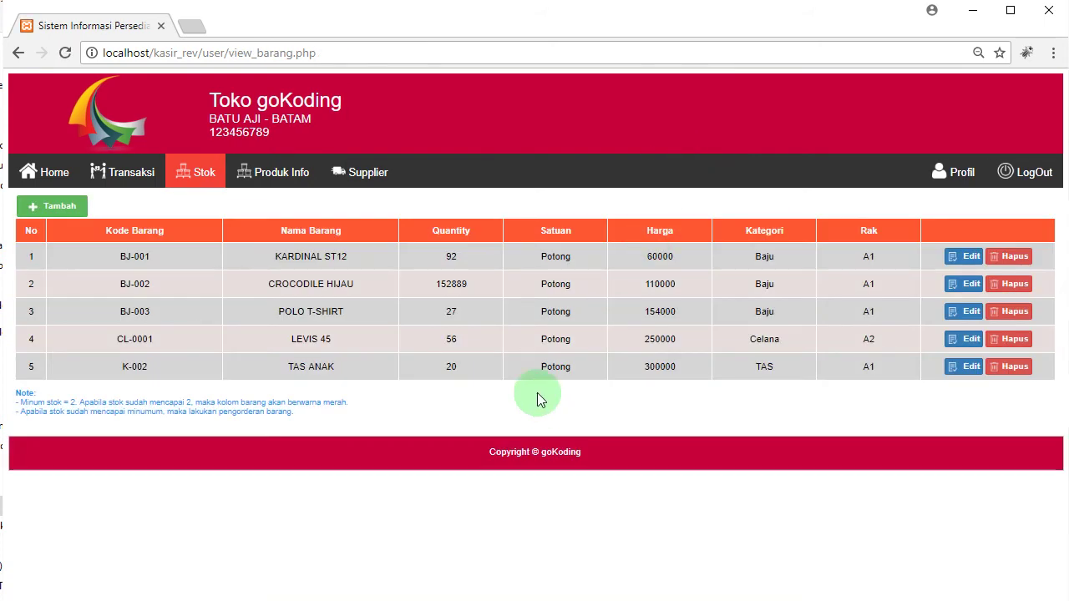
pyautogui.click(289, 175)
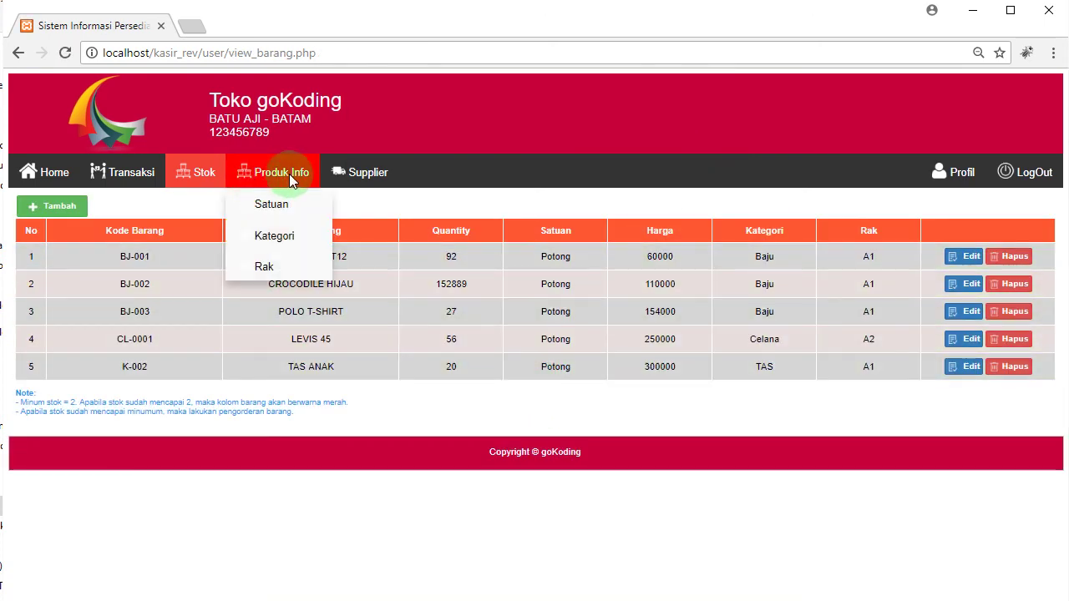
pyautogui.click(375, 174)
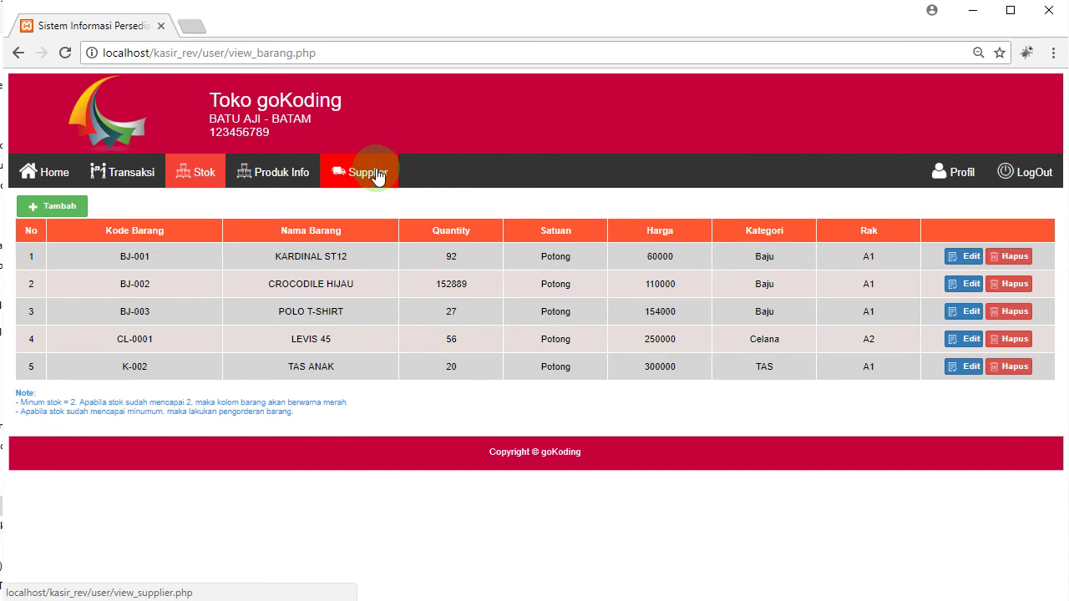
# Step: Show the Supplier page listing ASLI DISTRIBUTOR, SINAR PELANGI and SINAR MURNI
pyautogui.click(367, 179)
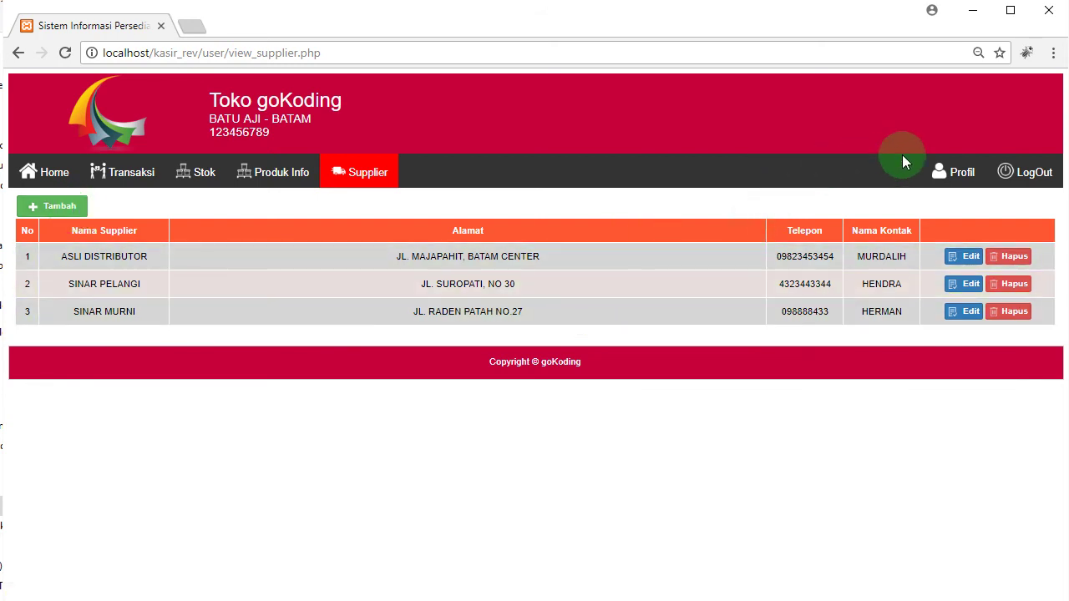
# Step: Open the user's Profil page, select the current name in Nama, then move to Password
pyautogui.click(959, 180)
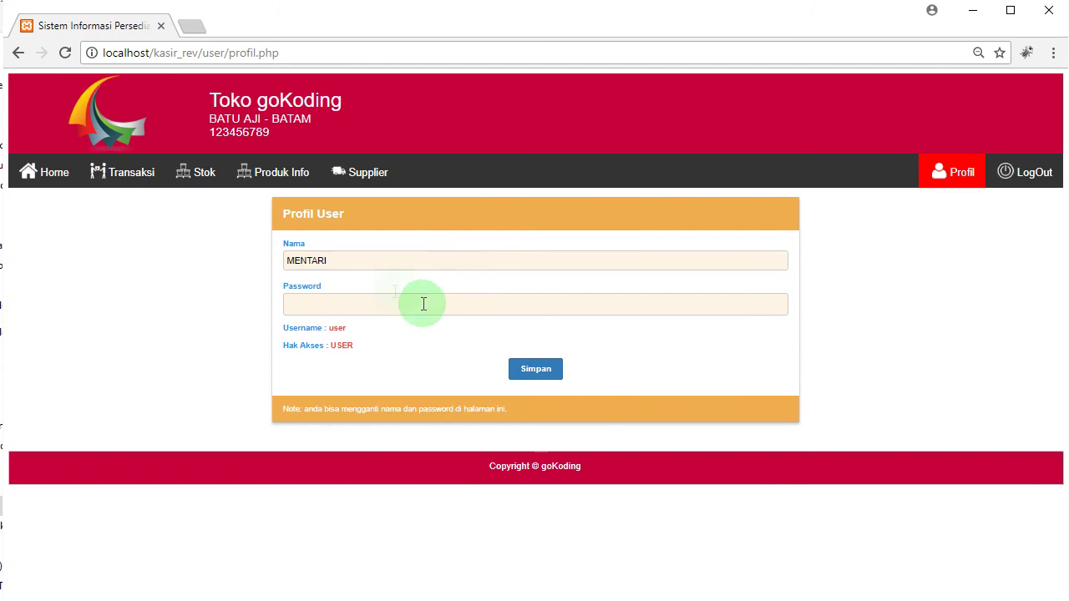
pyautogui.click(344, 260)
pyautogui.doubleClick(338, 261)
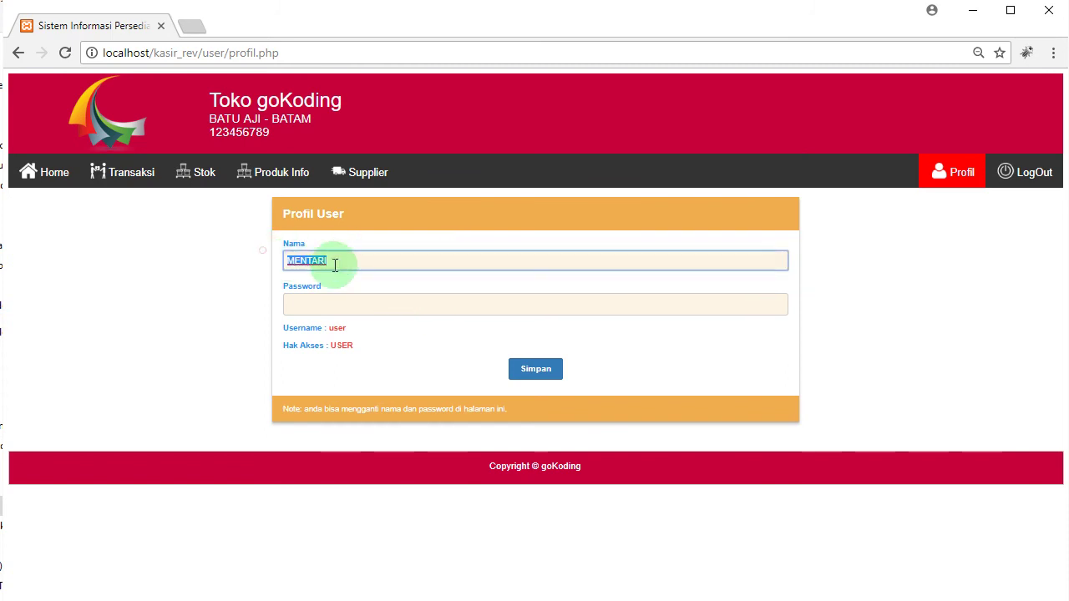
pyautogui.click(353, 310)
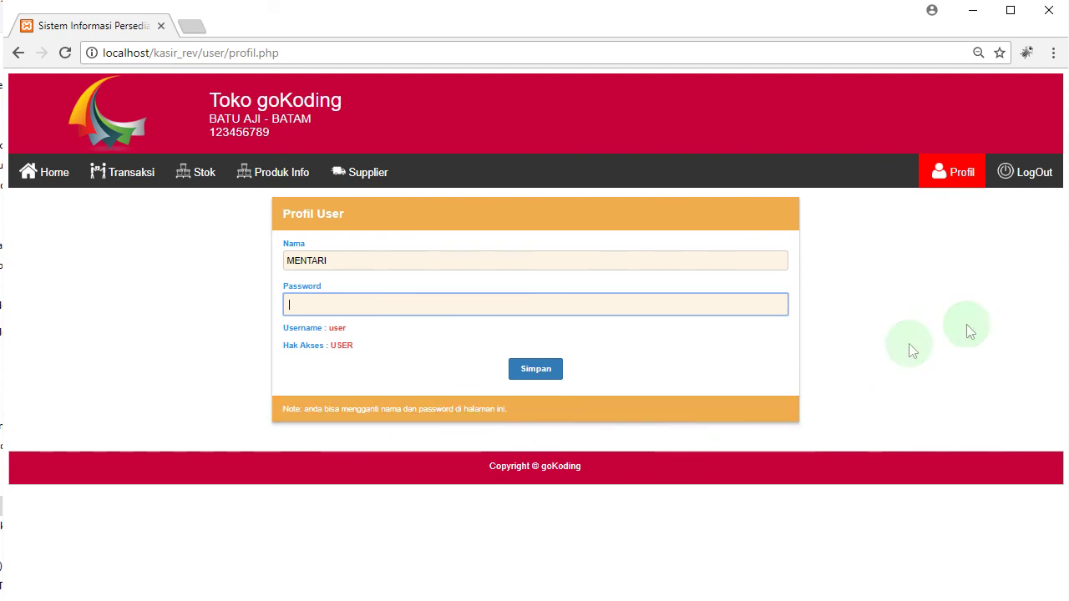
# Step: Log out, then sign in with username admin and the administrator password
pyautogui.click(1032, 174)
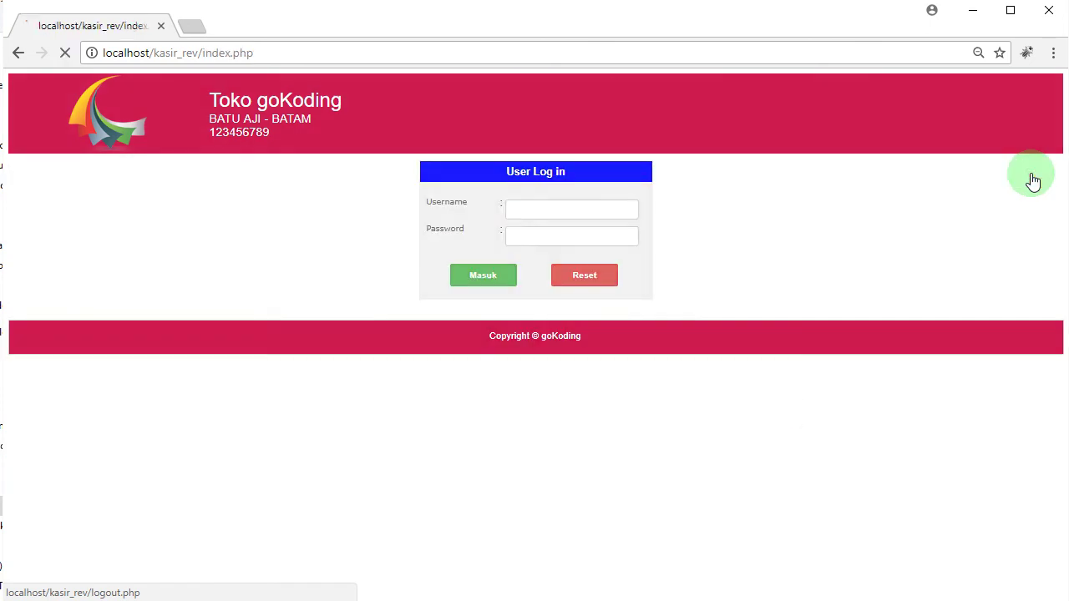
pyautogui.click(595, 212)
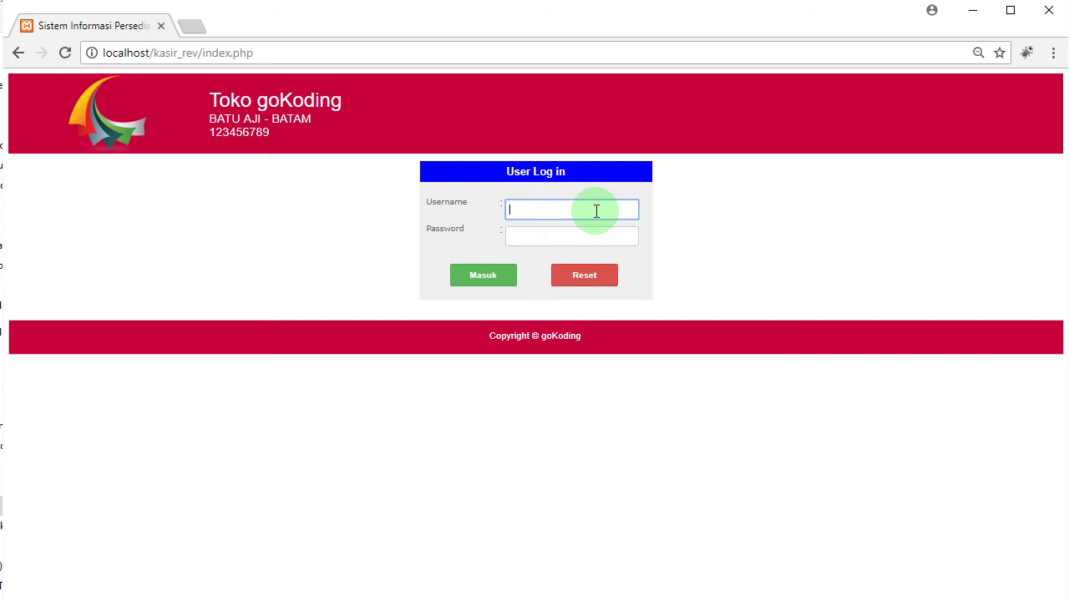
pyautogui.write('admin')
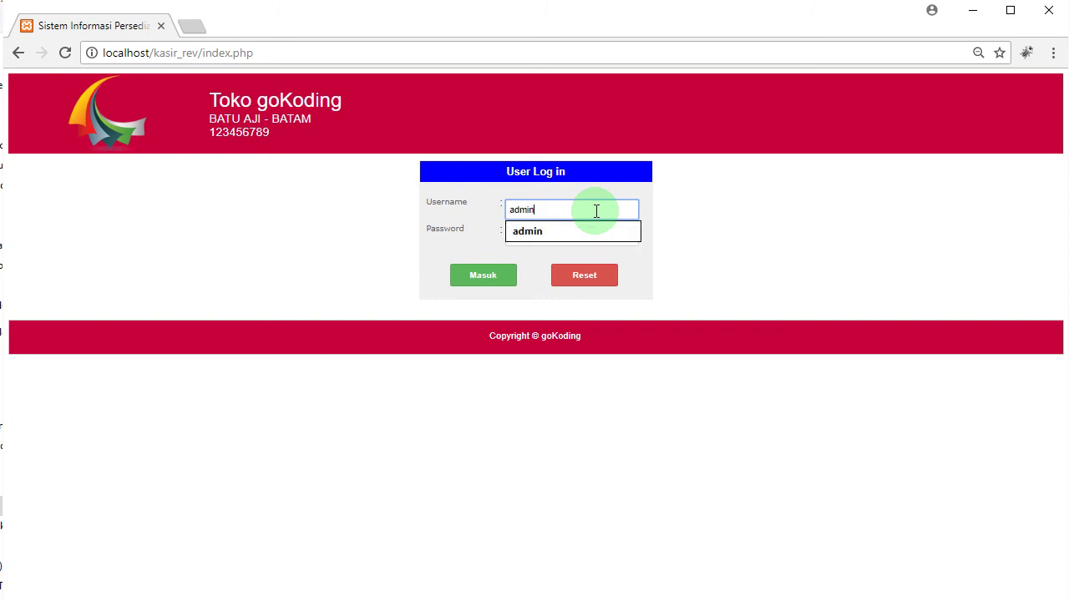
pyautogui.press('Tab')
pyautogui.write('admin')
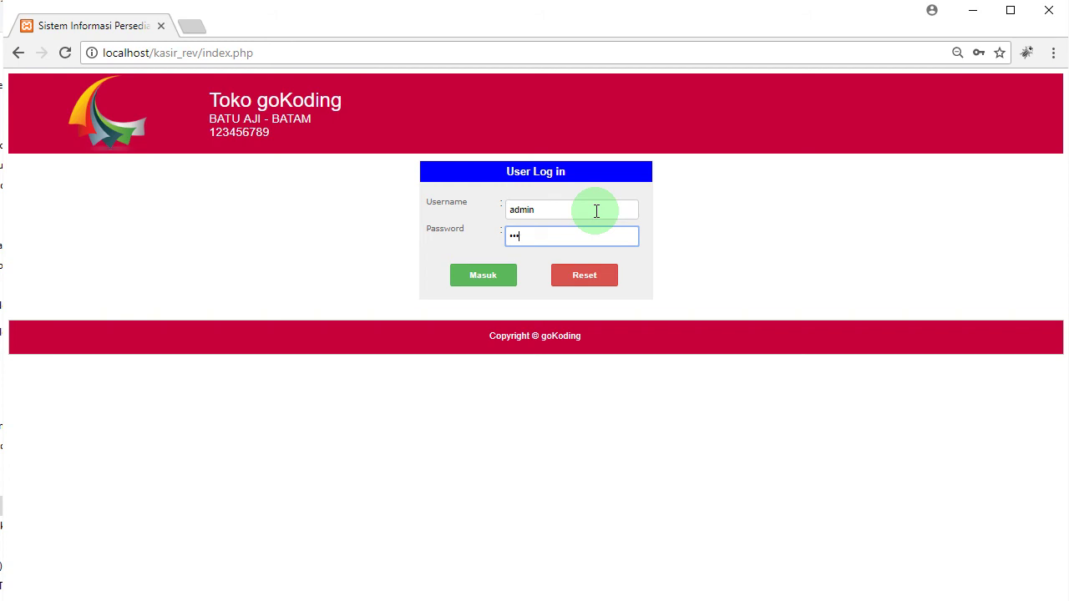
pyautogui.press('Return')
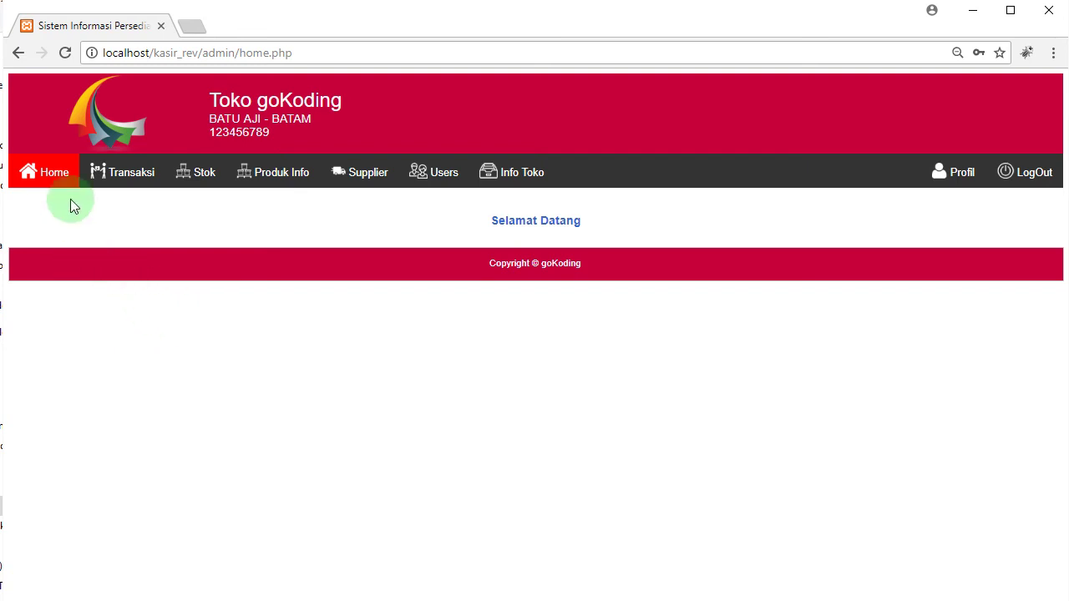
# Step: Browse the Transaksi, Stok and Produk Info menus, then show the five-account Users list
pyautogui.click(131, 171)
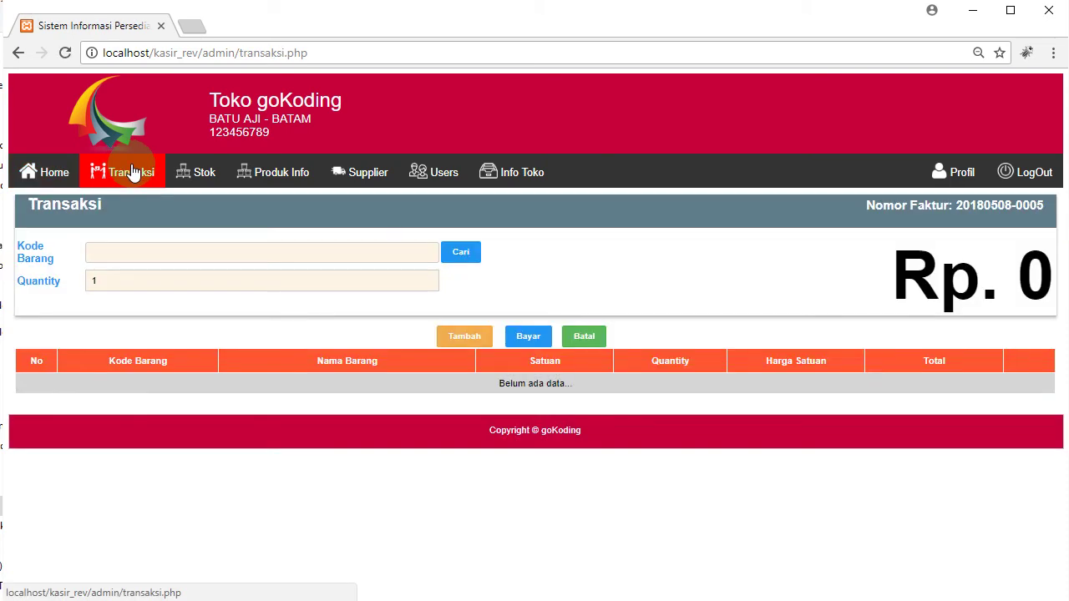
pyautogui.click(194, 173)
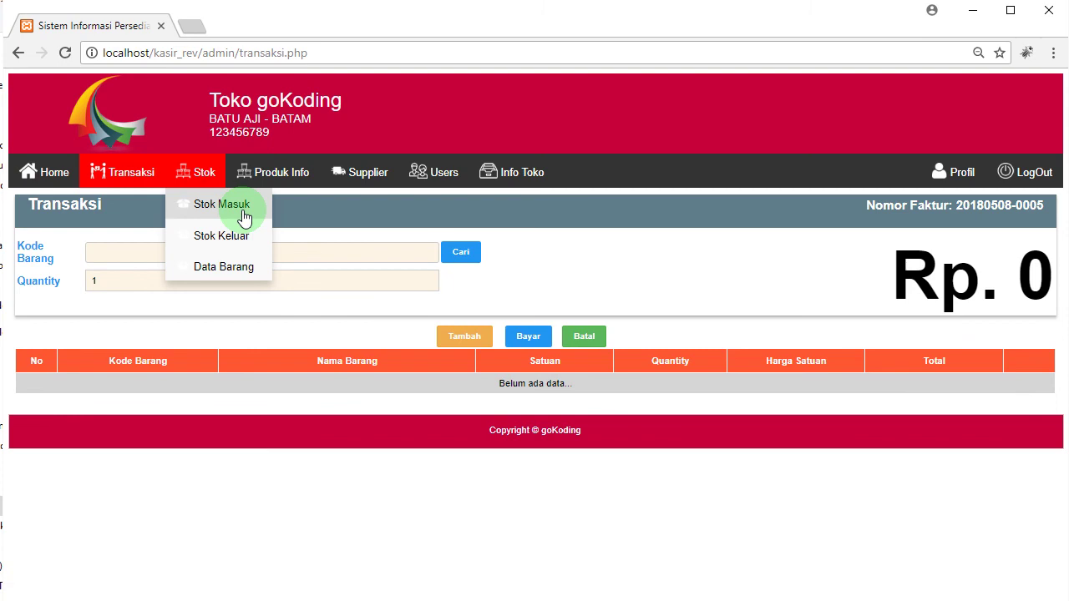
pyautogui.click(237, 175)
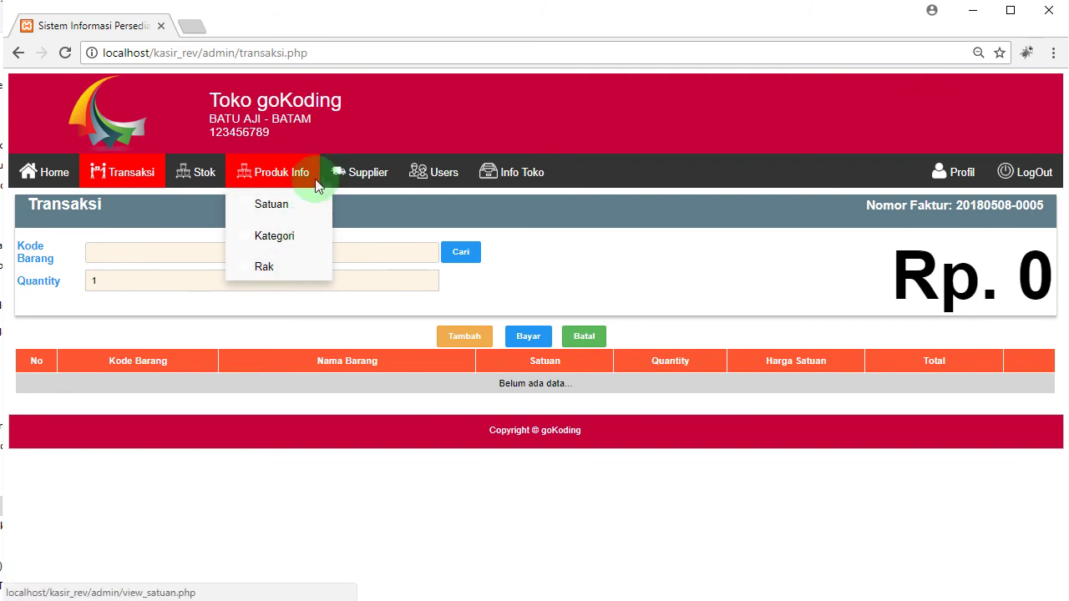
pyautogui.click(370, 177)
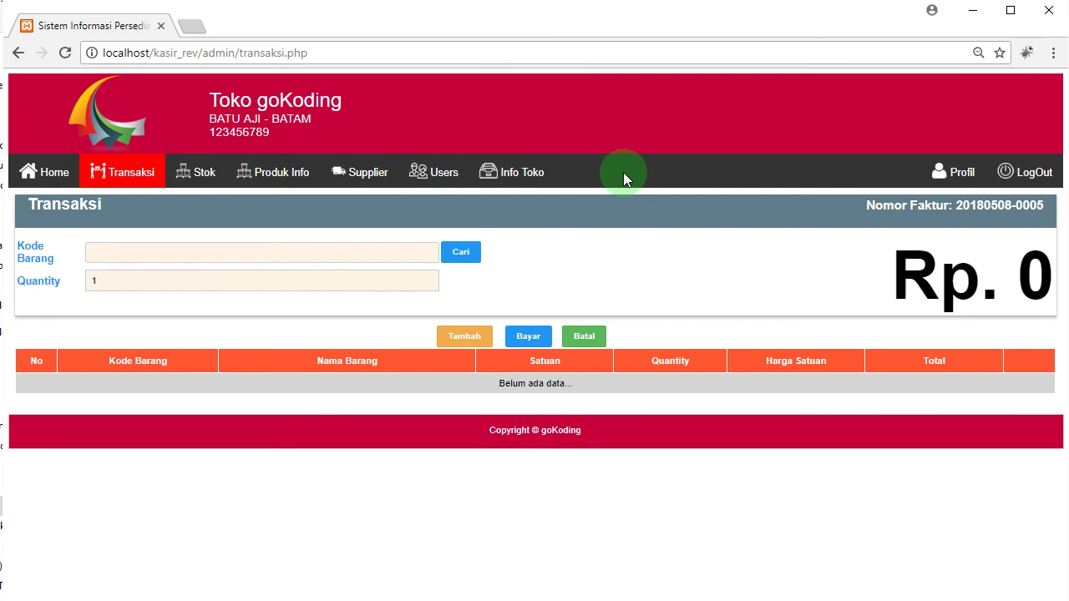
pyautogui.click(438, 173)
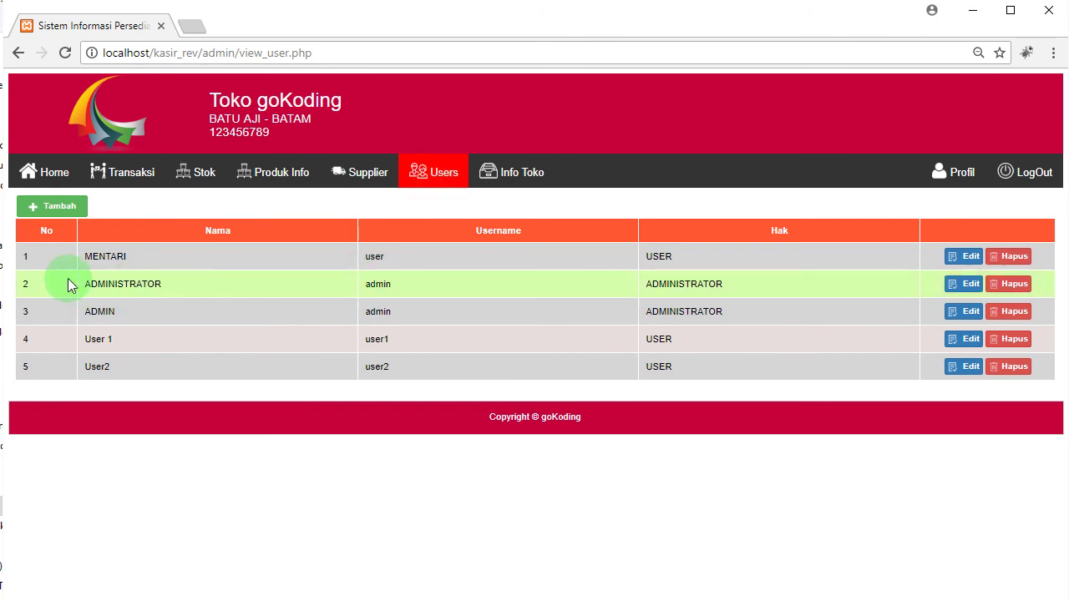
# Step: Start a new user with Nama and Username user5 and enter its password
pyautogui.click(63, 209)
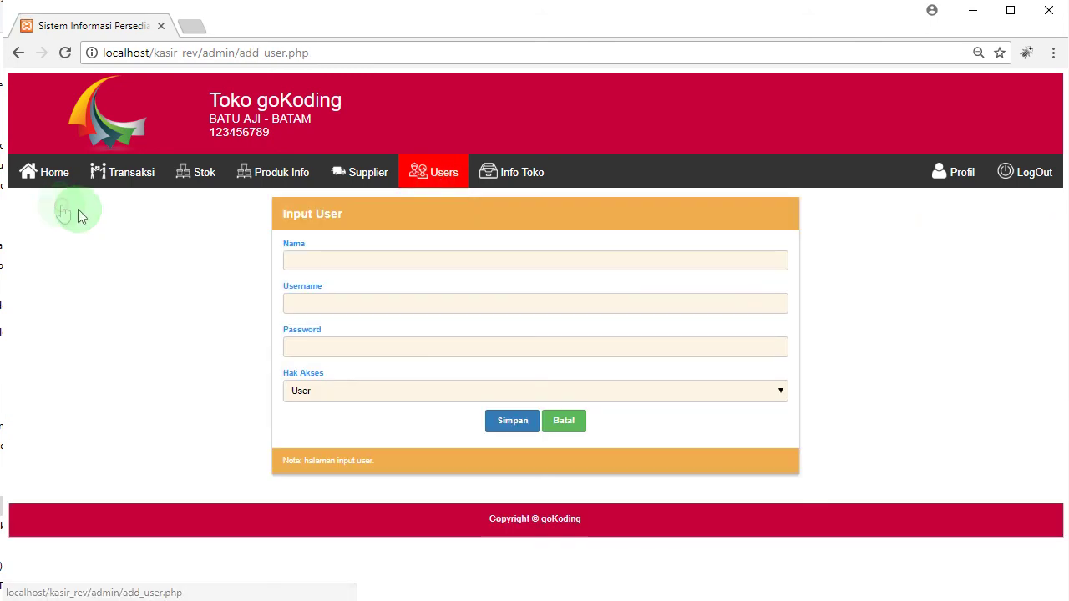
pyautogui.click(404, 261)
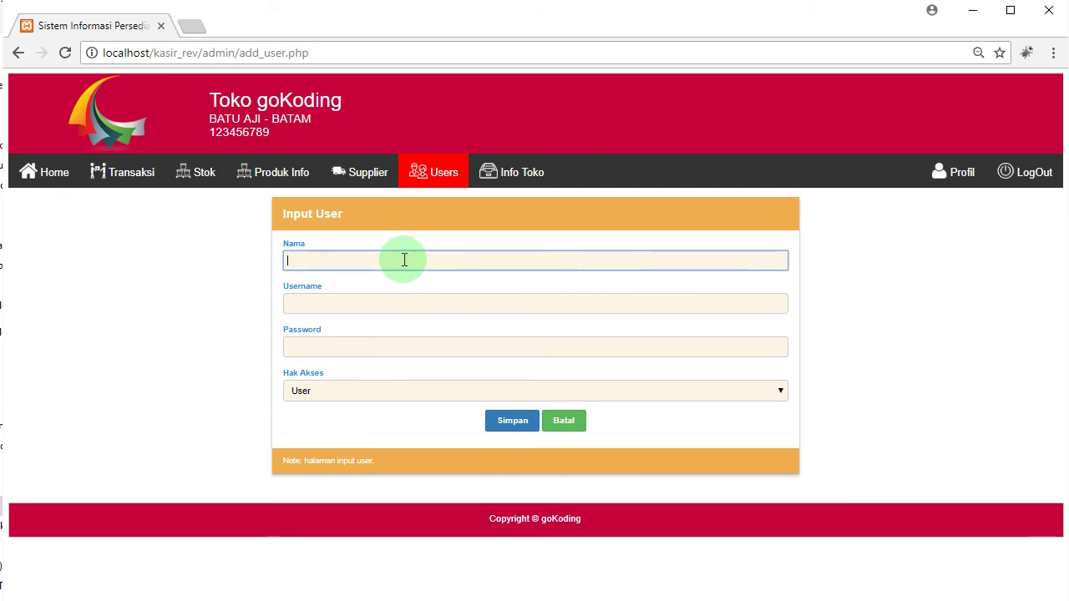
pyautogui.write('user5')
pyautogui.press('Tab')
pyautogui.write('user5')
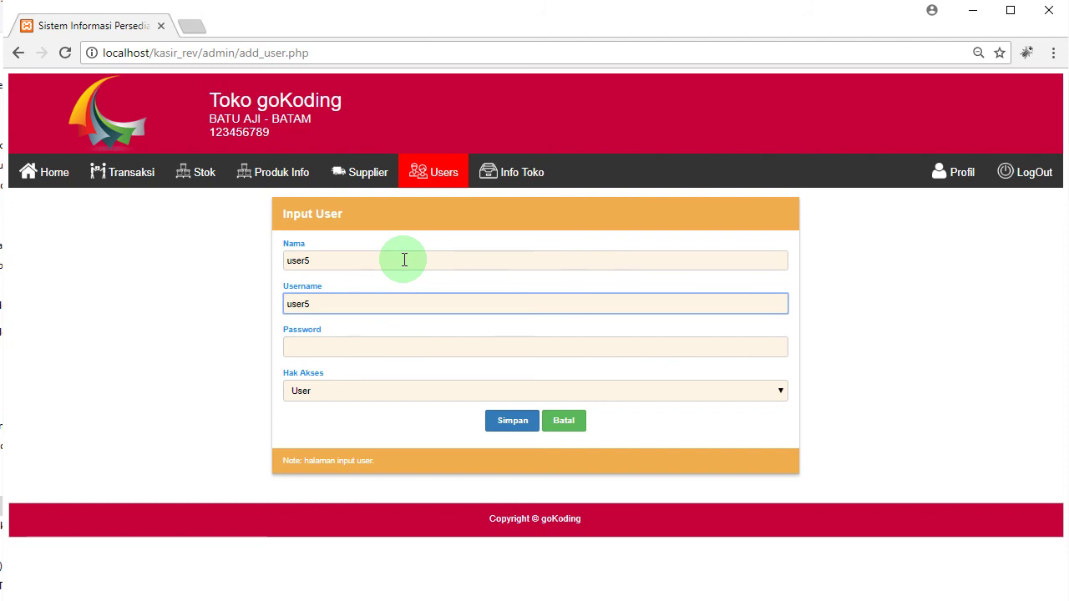
pyautogui.press('Tab')
pyautogui.write('user5')
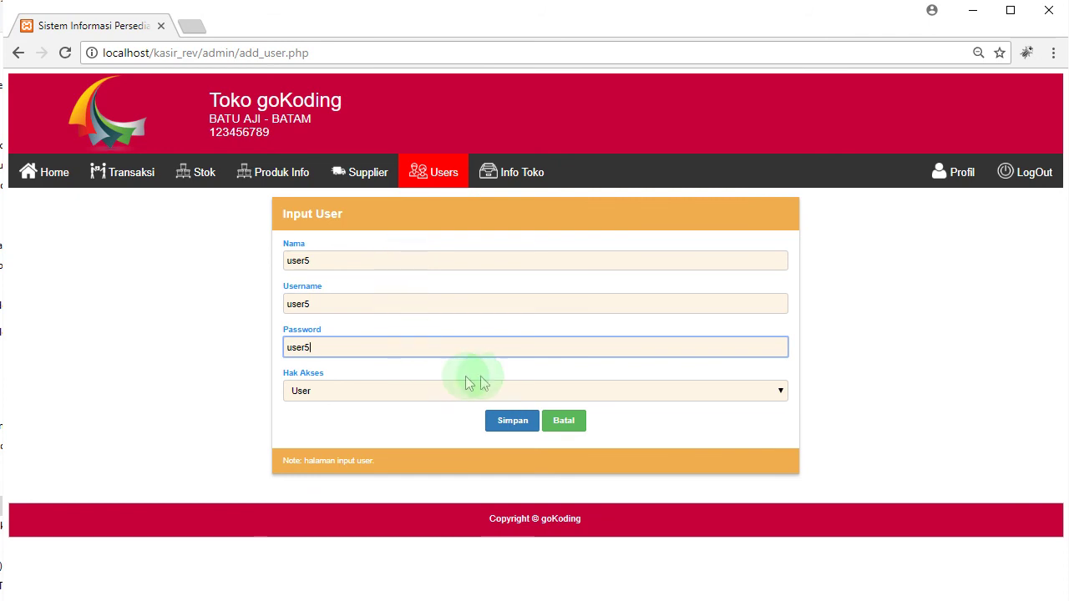
# Step: Save the user5 account, dismiss the confirmation and check it in row 6
pyautogui.click(515, 423)
pyautogui.click(689, 145)
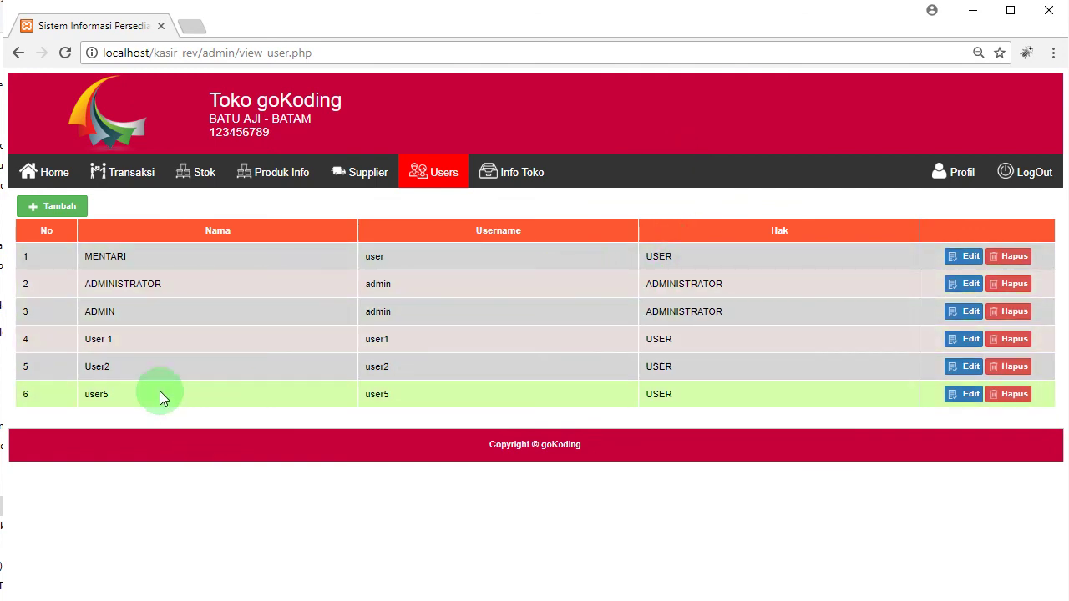
pyautogui.moveTo(90, 395); pyautogui.dragTo(108, 394)
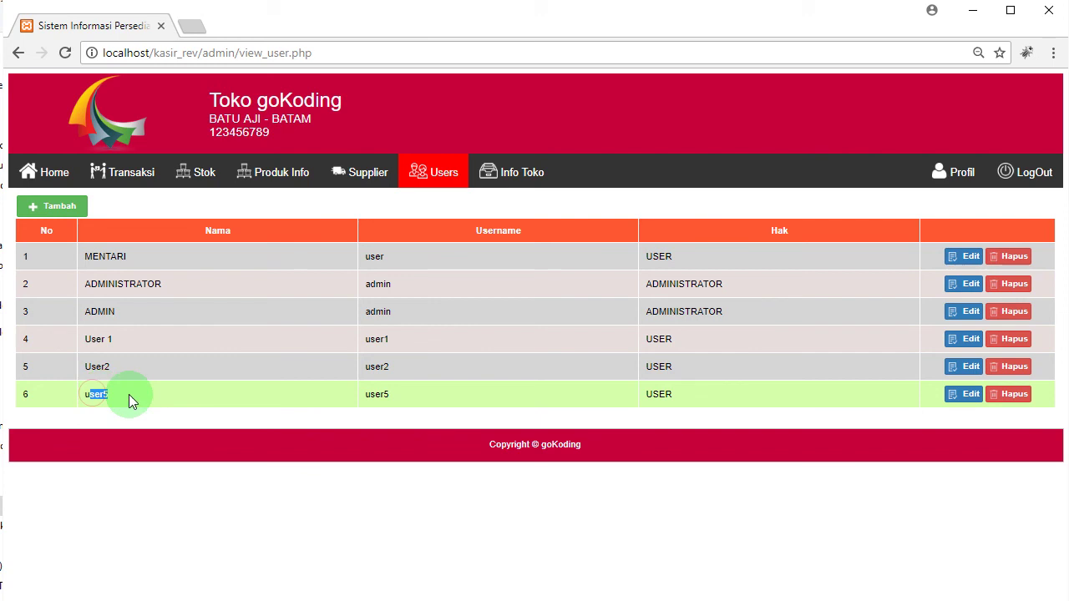
pyautogui.click(379, 401)
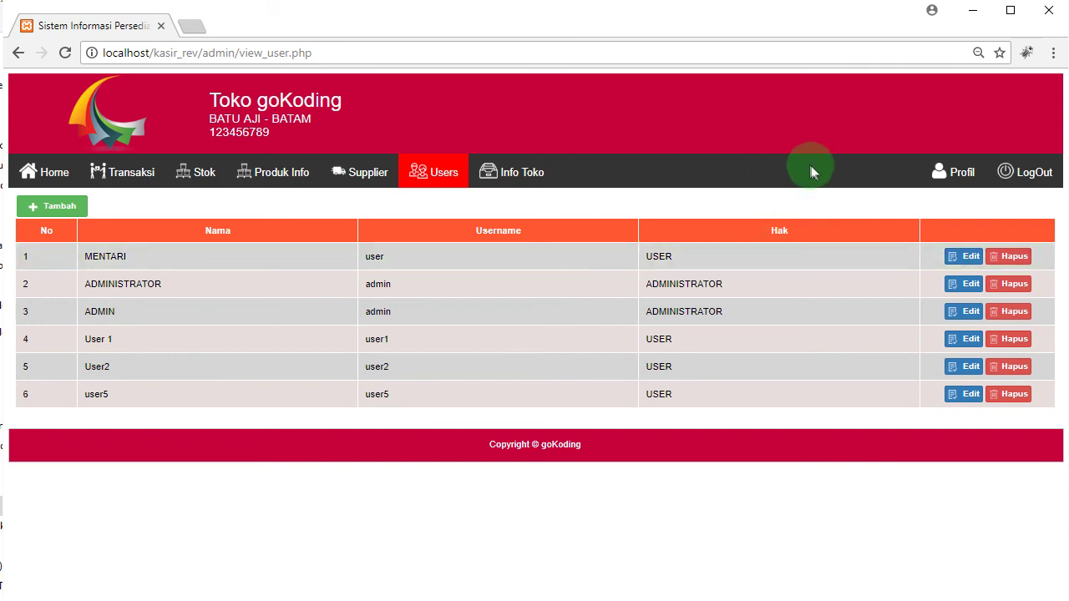
# Step: Open Info Toko and select the store name without changing it
pyautogui.click(535, 177)
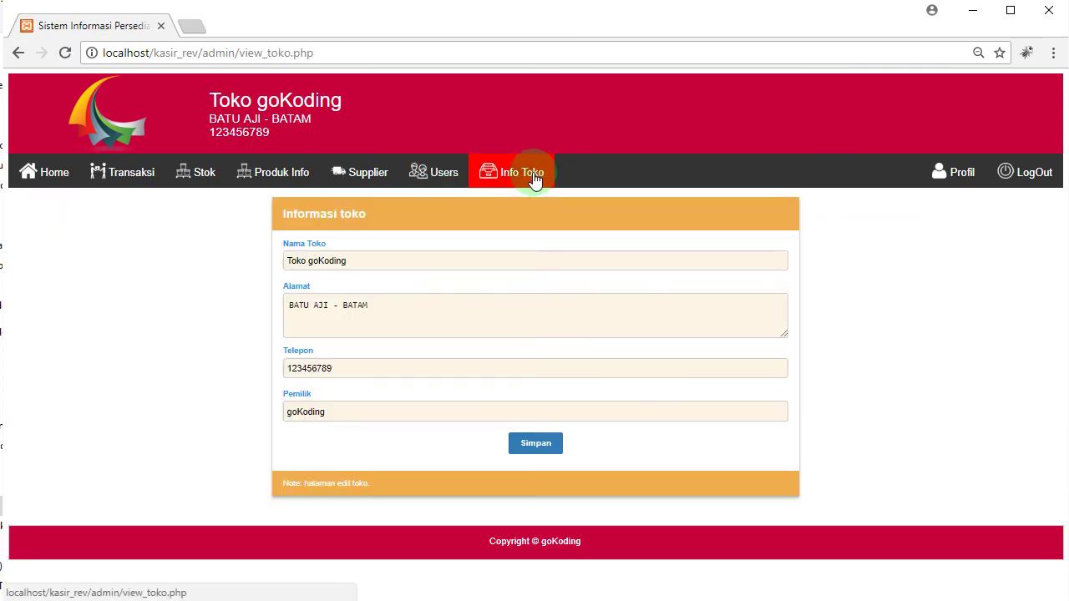
pyautogui.click(414, 262)
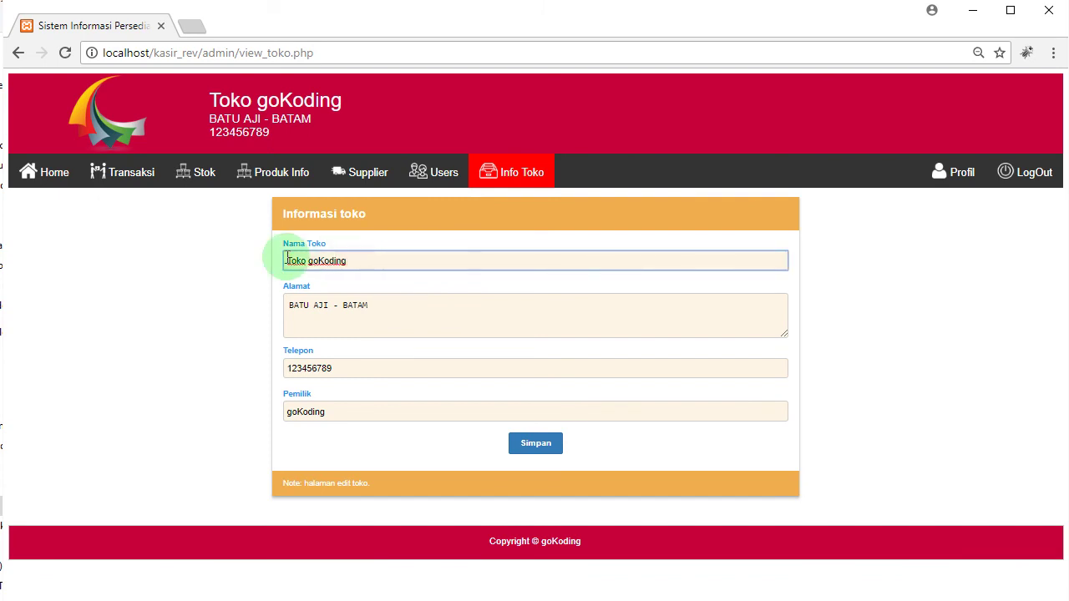
pyautogui.click(389, 266)
pyautogui.moveTo(389, 266); pyautogui.dragTo(245, 255)
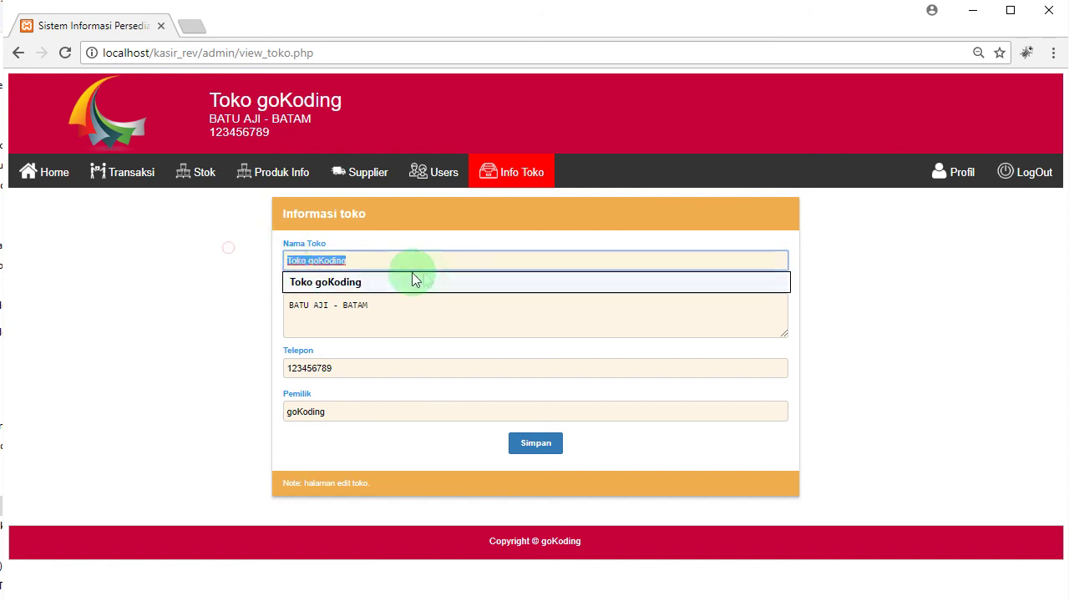
# Step: Look over the address, phone and owner fields, then show the administrator's Profil page
pyautogui.click(413, 315)
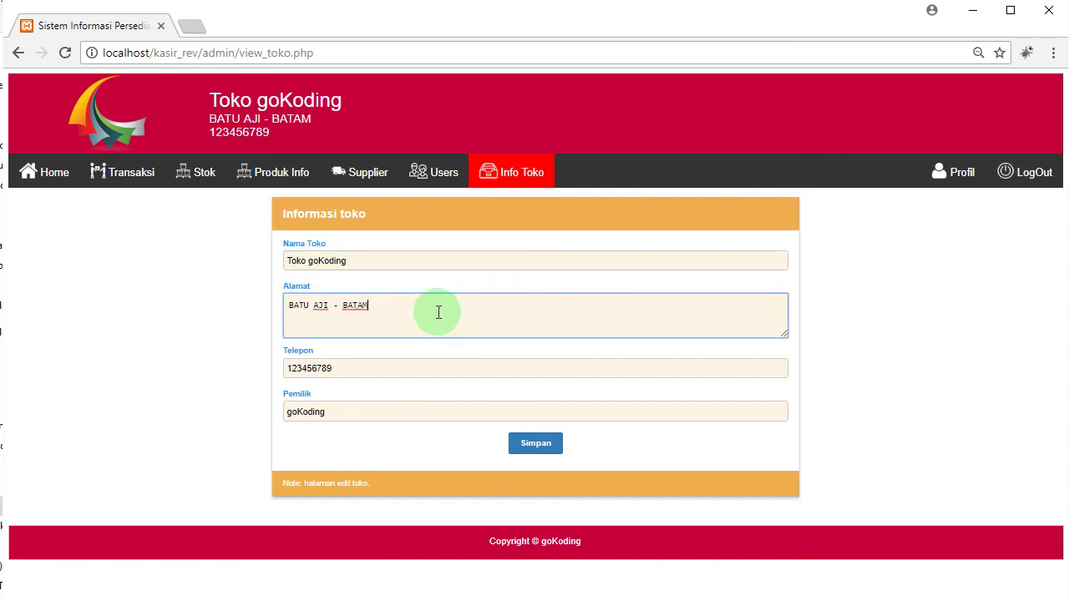
pyautogui.click(368, 365)
pyautogui.moveTo(333, 365); pyautogui.dragTo(267, 373)
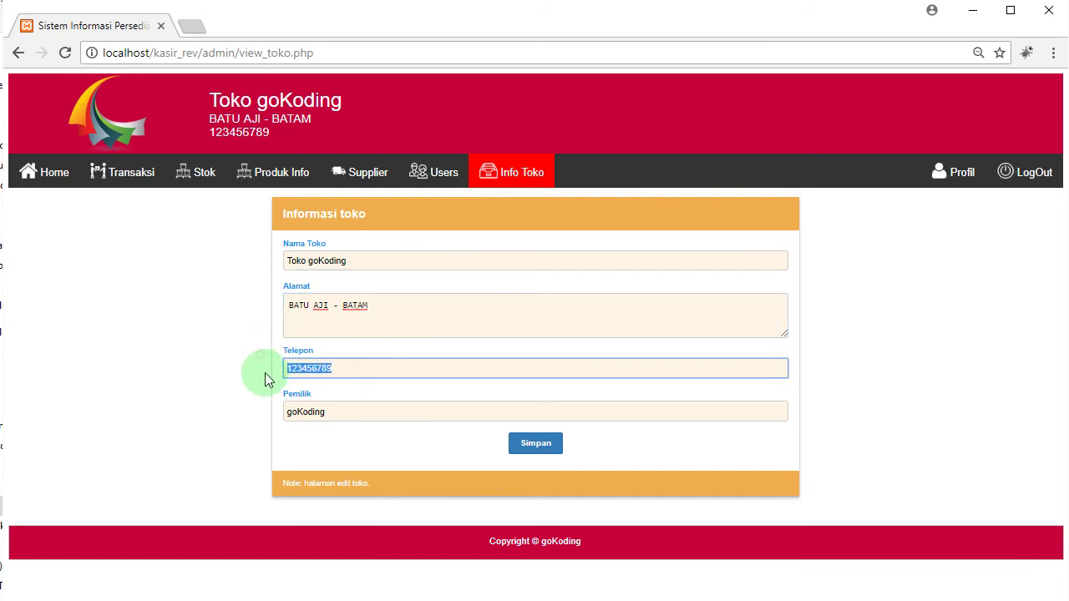
pyautogui.click(401, 411)
pyautogui.moveTo(402, 411); pyautogui.dragTo(162, 389)
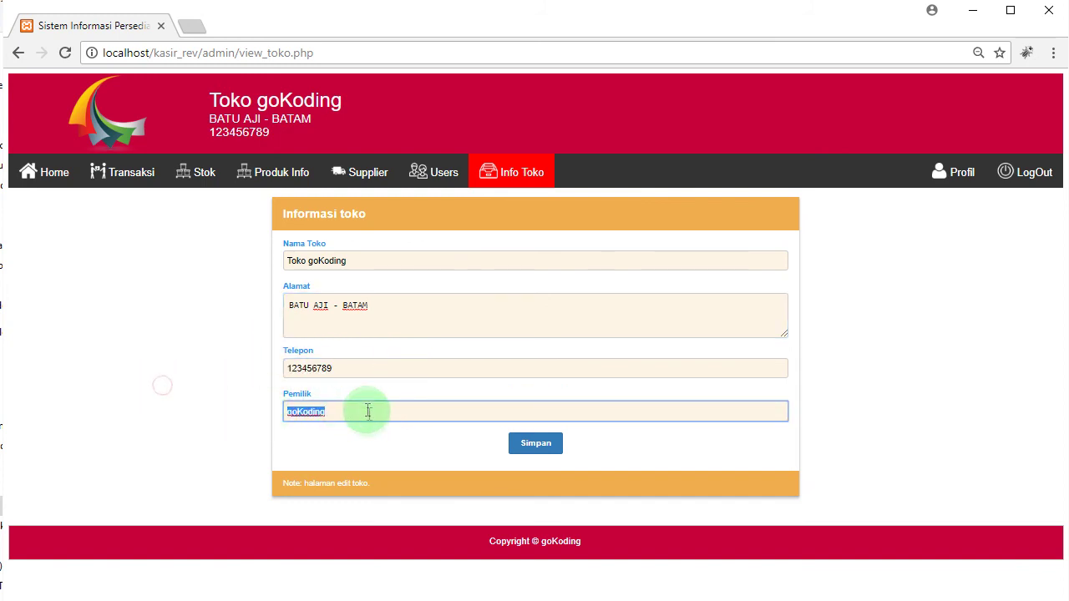
pyautogui.click(353, 431)
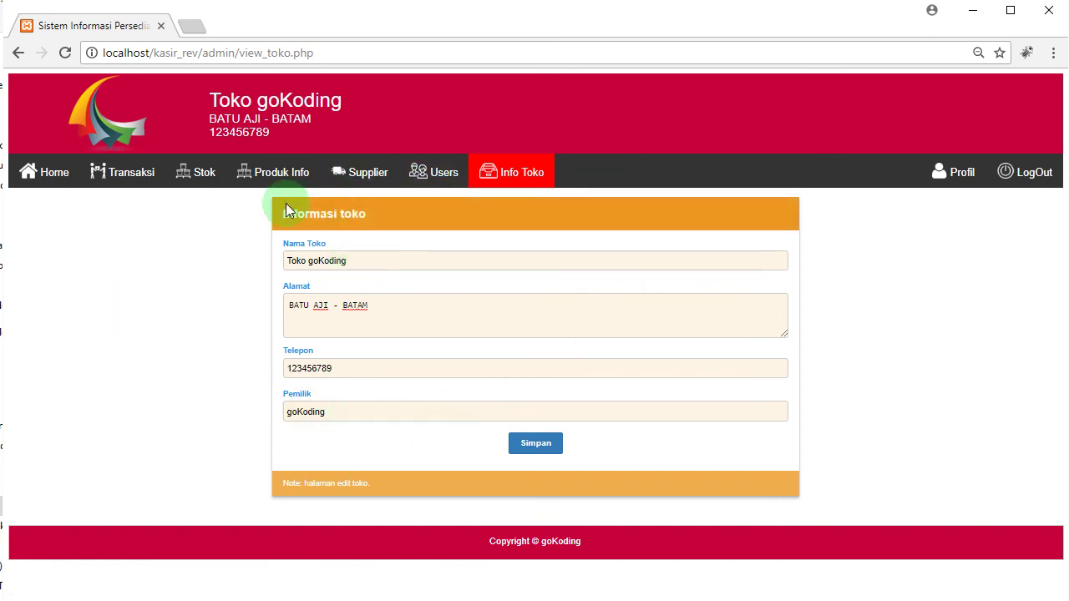
pyautogui.click(415, 264)
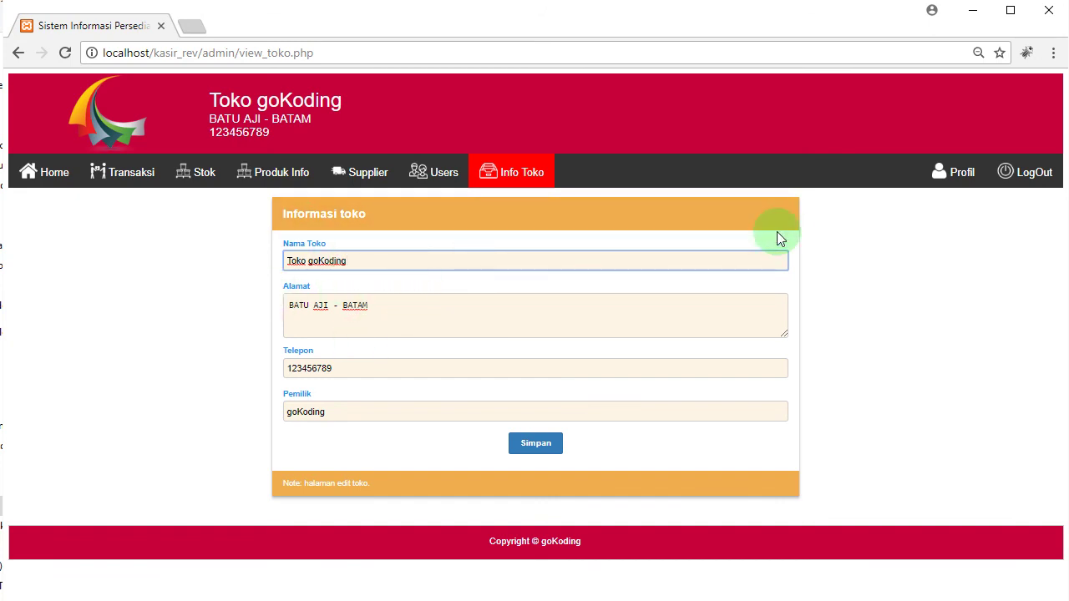
pyautogui.click(958, 184)
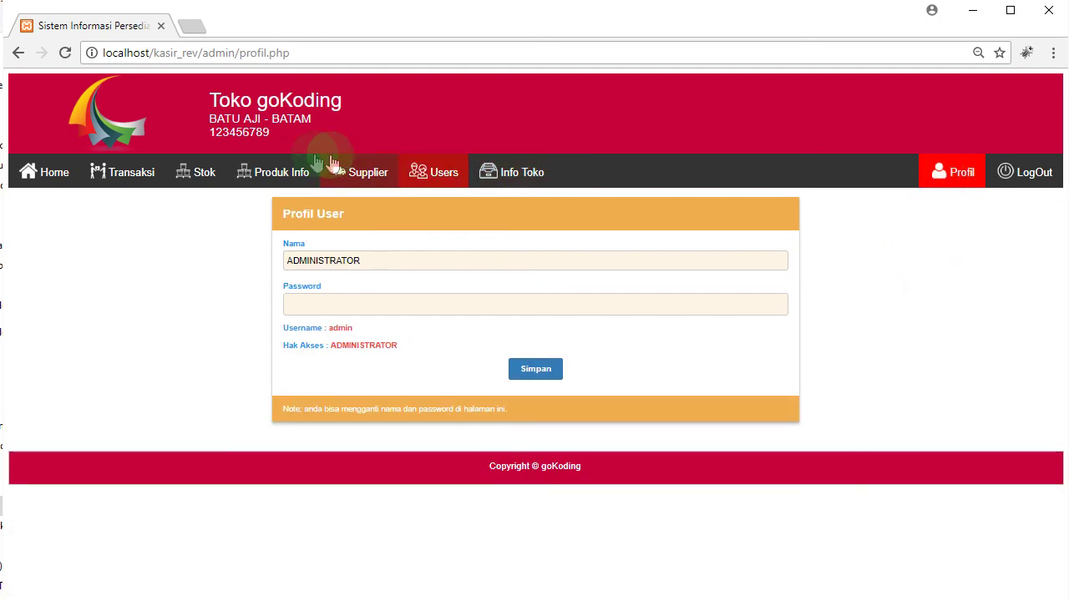
pyautogui.click(175, 286)
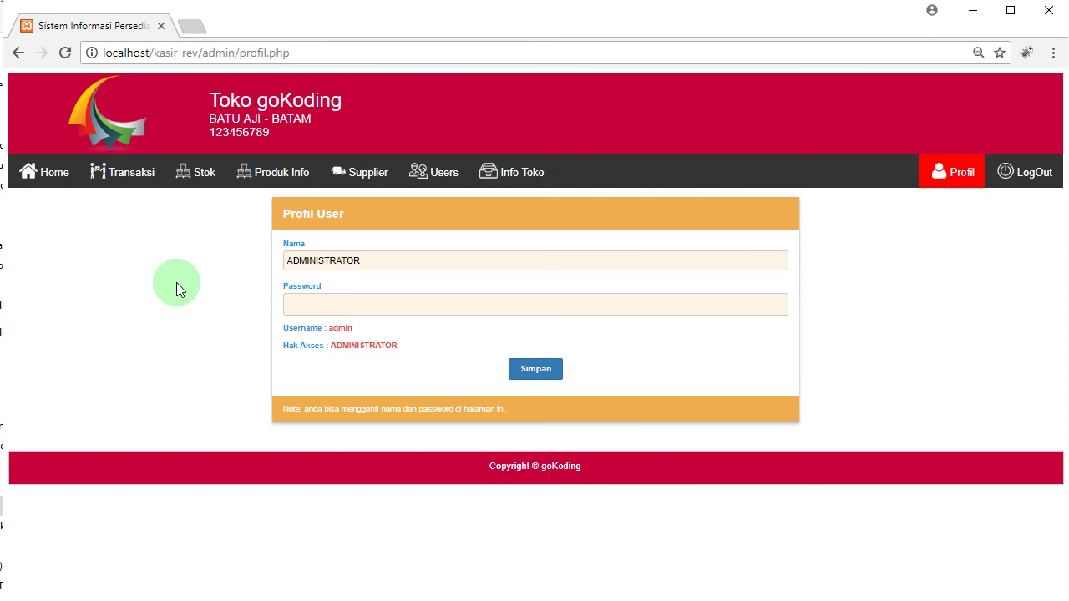